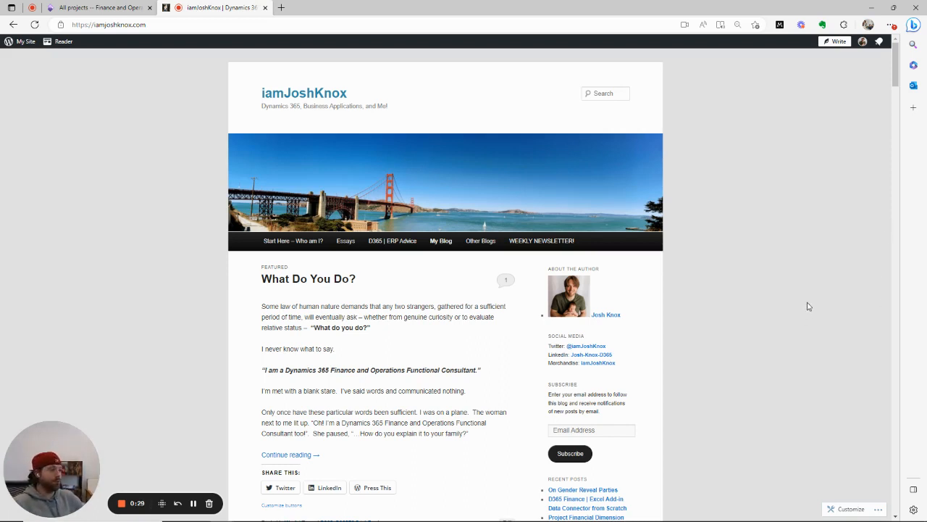
# Switch to the All projects page in Finance and Operations and download the Projects (USSI) Open in Excel file.
pyautogui.click(101, 8)
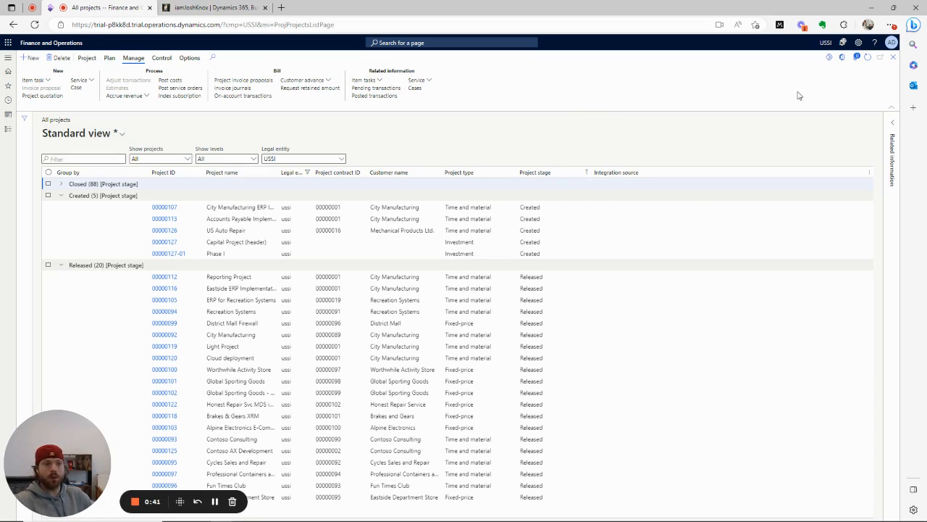
pyautogui.click(841, 59)
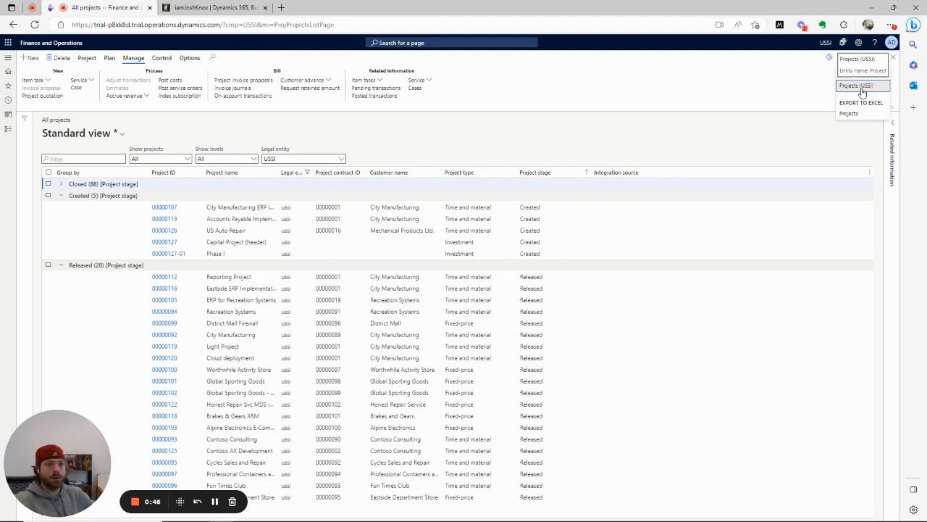
pyautogui.click(862, 87)
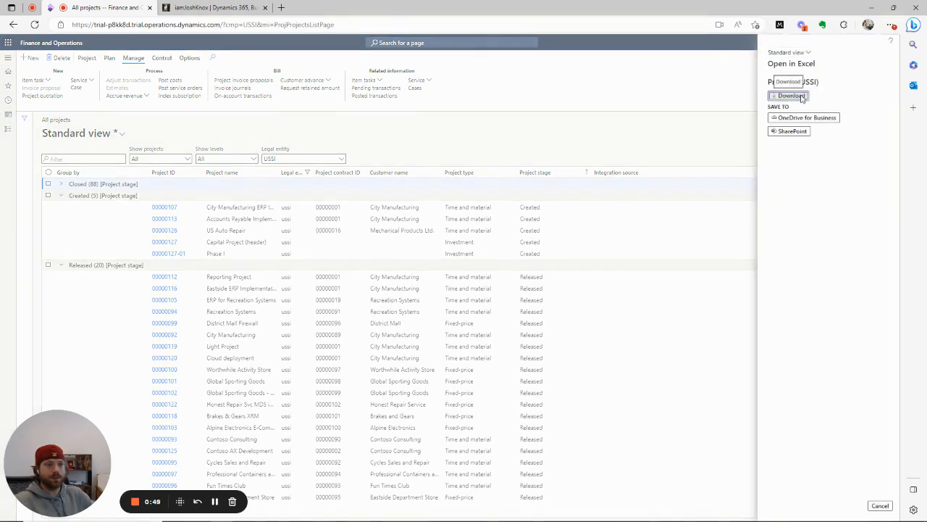
pyautogui.click(800, 97)
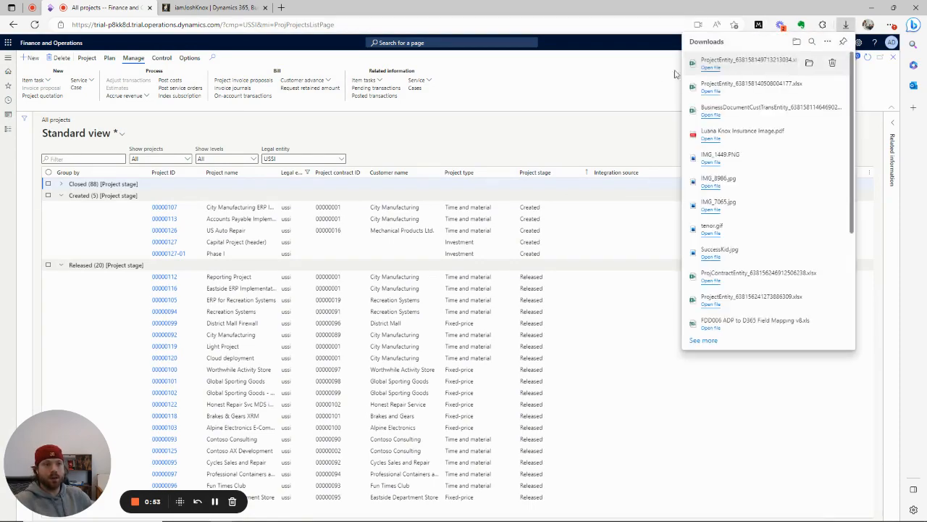
# Open the downloaded workbook ProjectEntity_638158140508004177.xlsx in Excel and maximize its window.
pyautogui.click(722, 84)
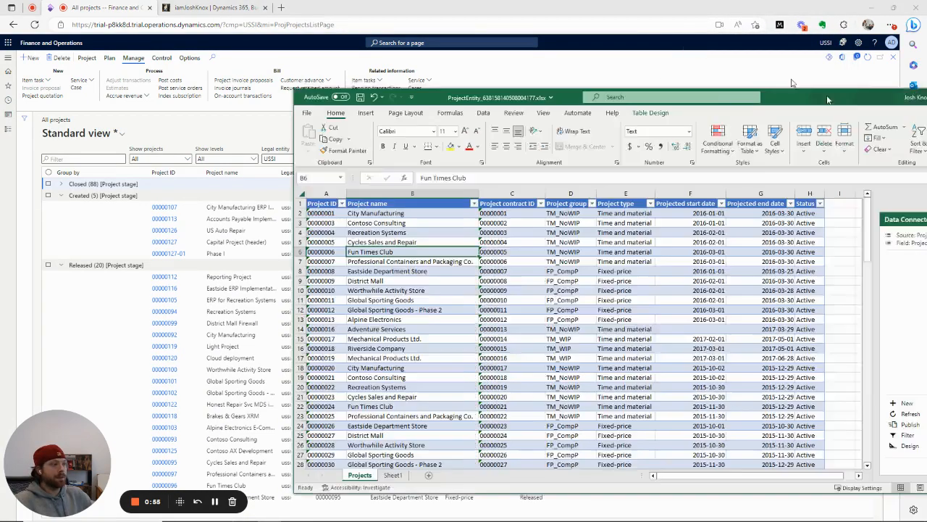
pyautogui.moveTo(829, 100); pyautogui.dragTo(612, 58)
pyautogui.doubleClick(612, 58)
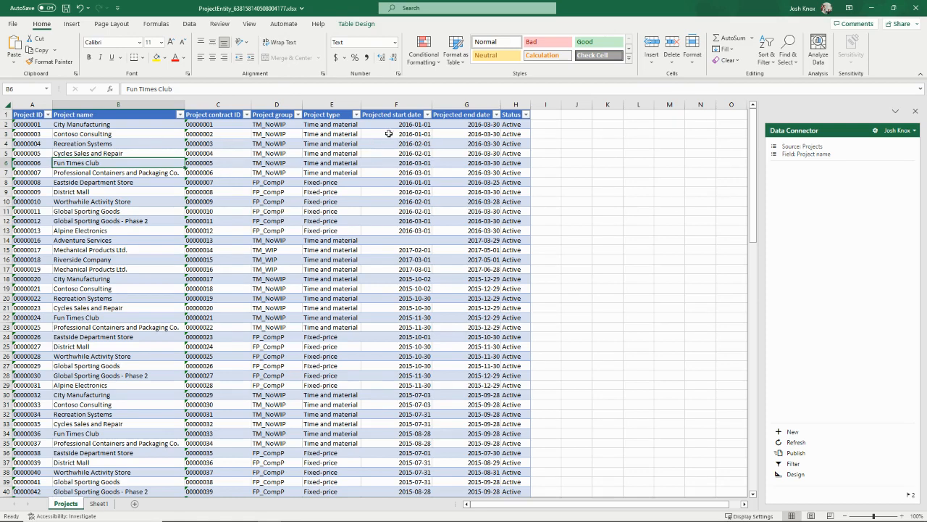
# Examine the dates in the Projected start date column, then return to Finance and Operations.
pyautogui.moveTo(390, 126); pyautogui.dragTo(396, 262)
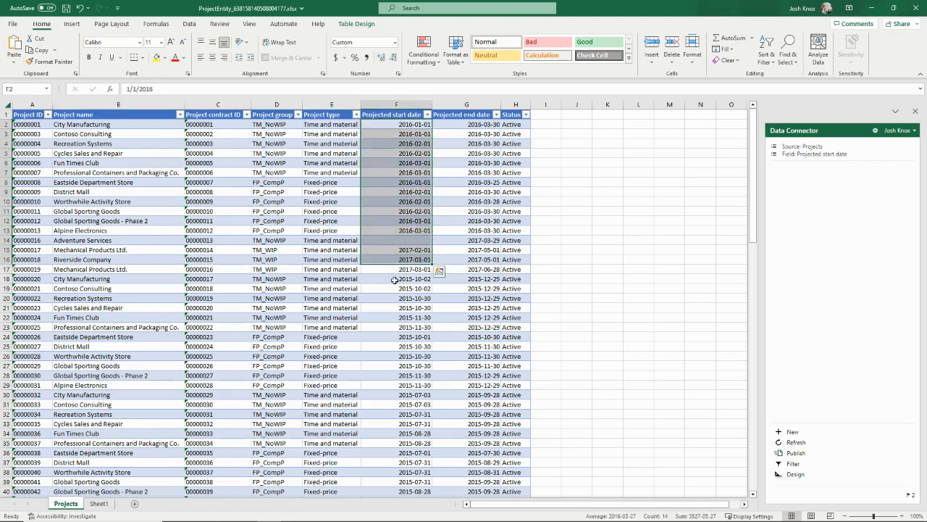
pyautogui.click(398, 154)
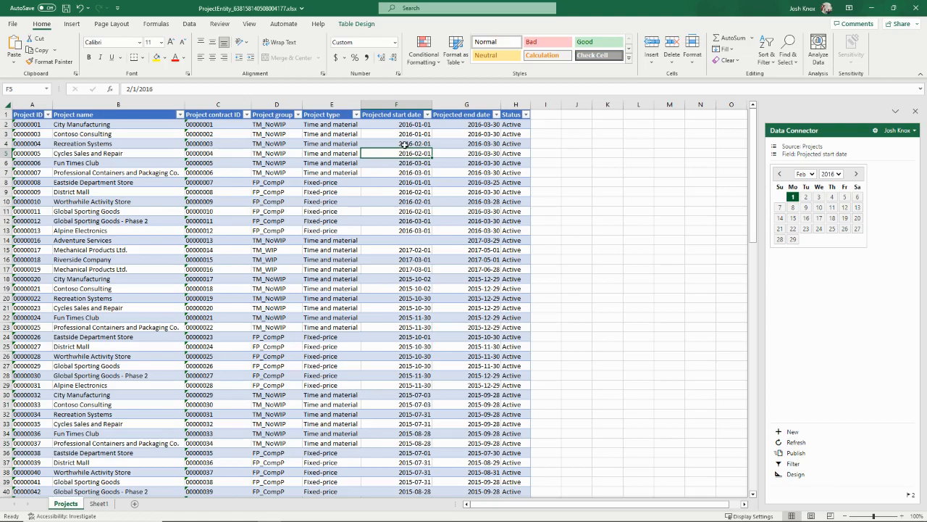
pyautogui.click(871, 8)
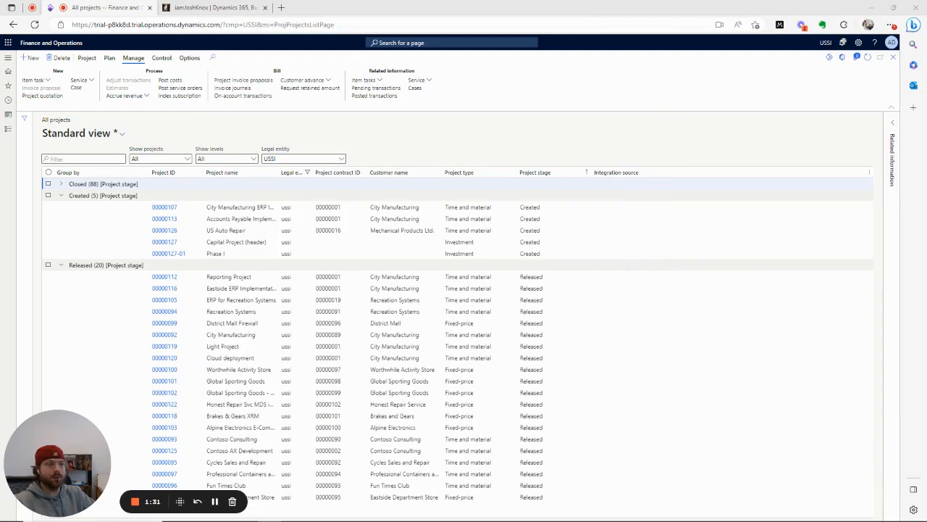
# Collapse the Created group and ungroup the All projects list from Project stage.
pyautogui.click(62, 197)
pyautogui.rightClick(396, 175)
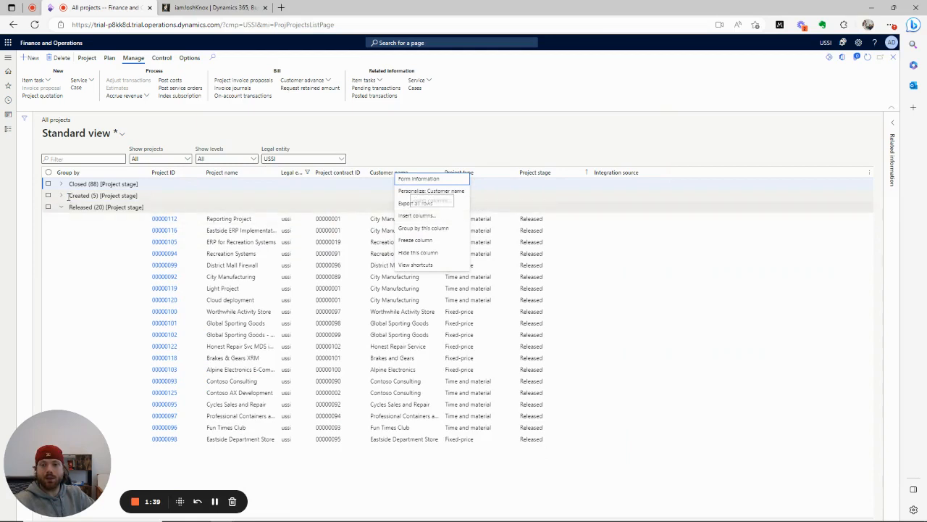
pyautogui.rightClick(90, 180)
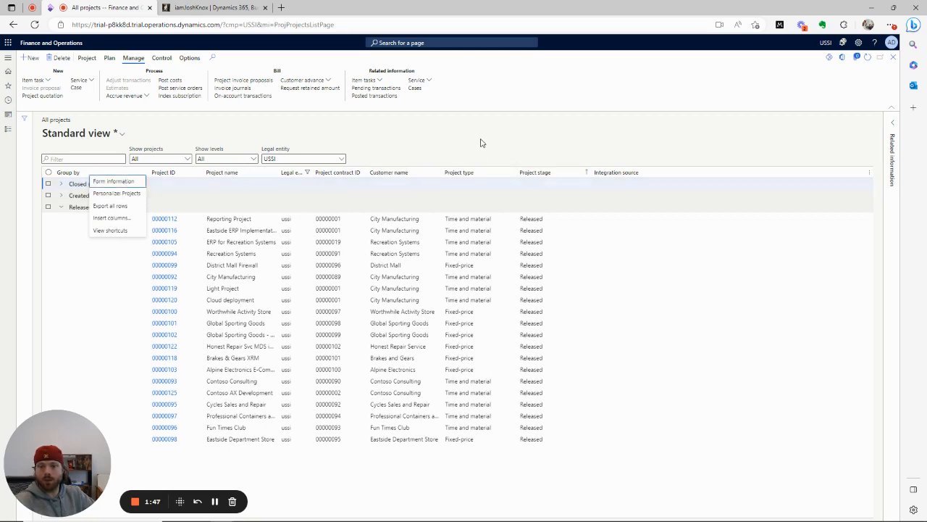
pyautogui.rightClick(550, 174)
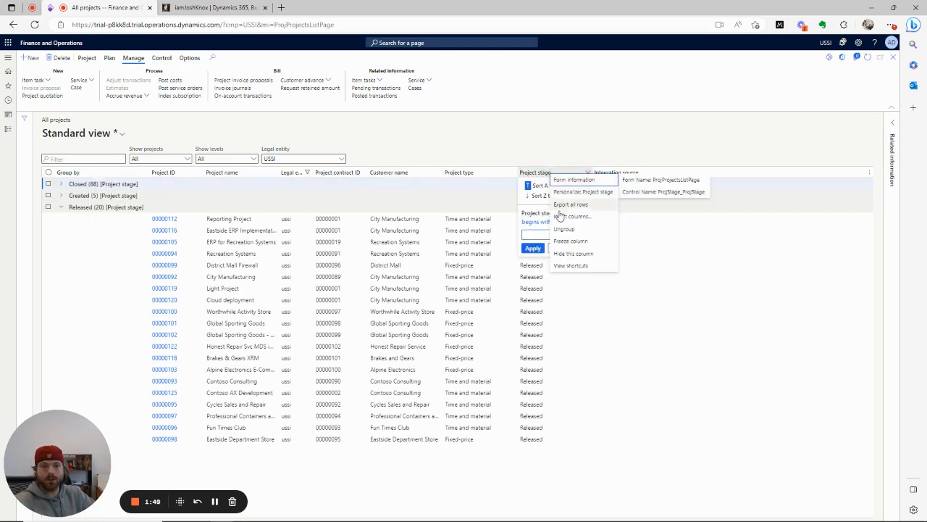
pyautogui.click(562, 230)
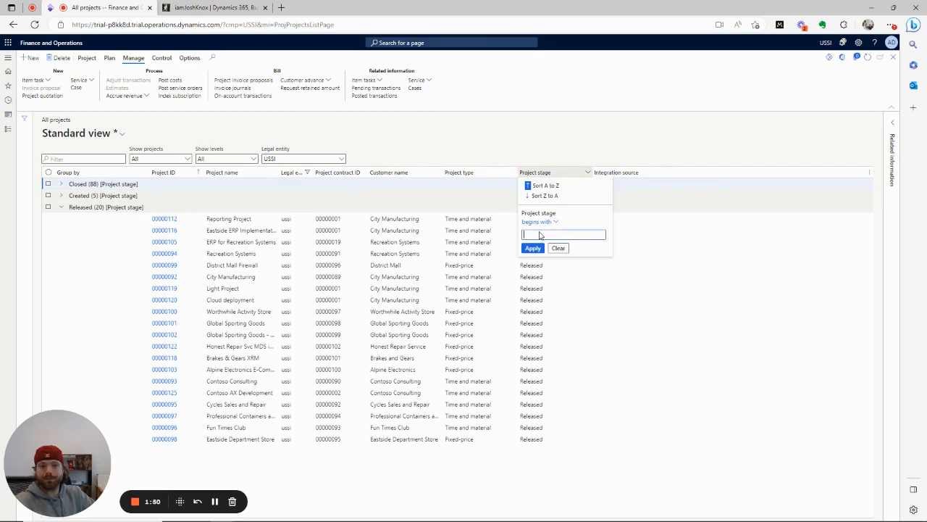
pyautogui.click(558, 248)
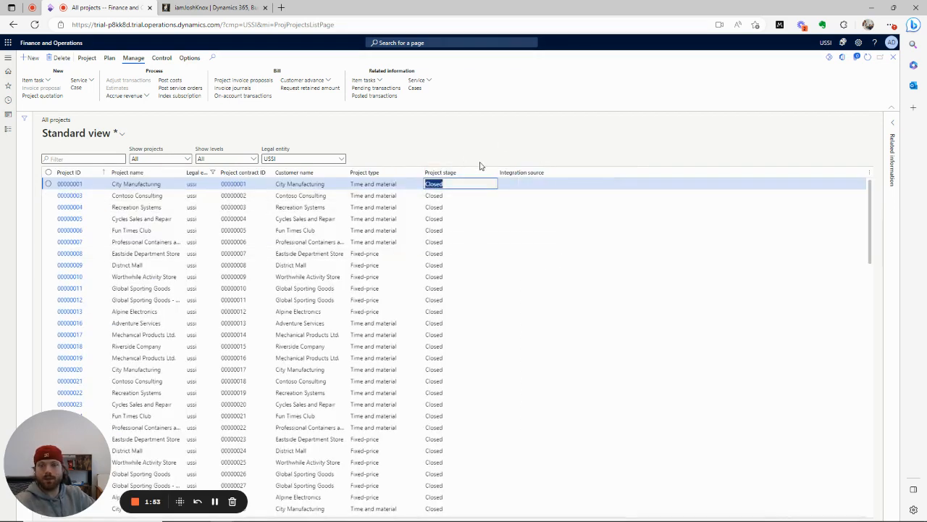
# Insert the Projected start date column into the projects list, filtering the available fields by "projected".
pyautogui.rightClick(516, 172)
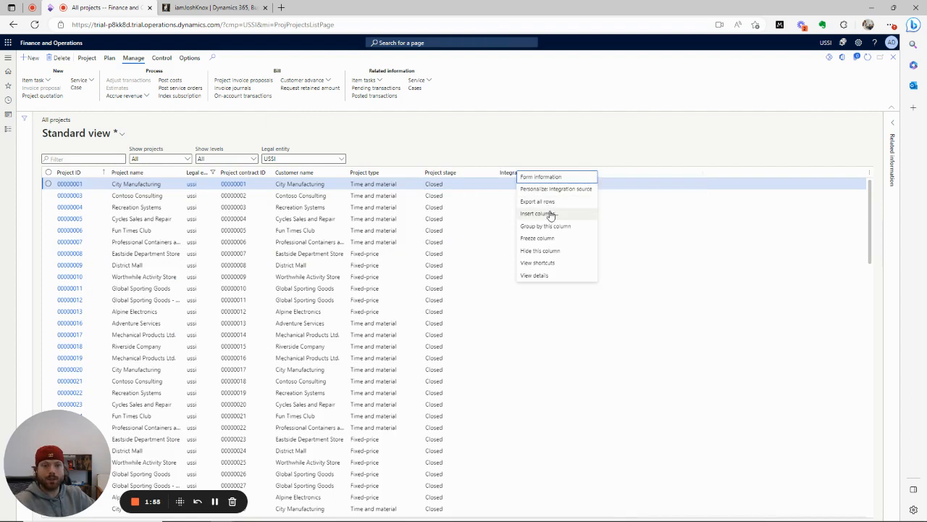
pyautogui.click(551, 214)
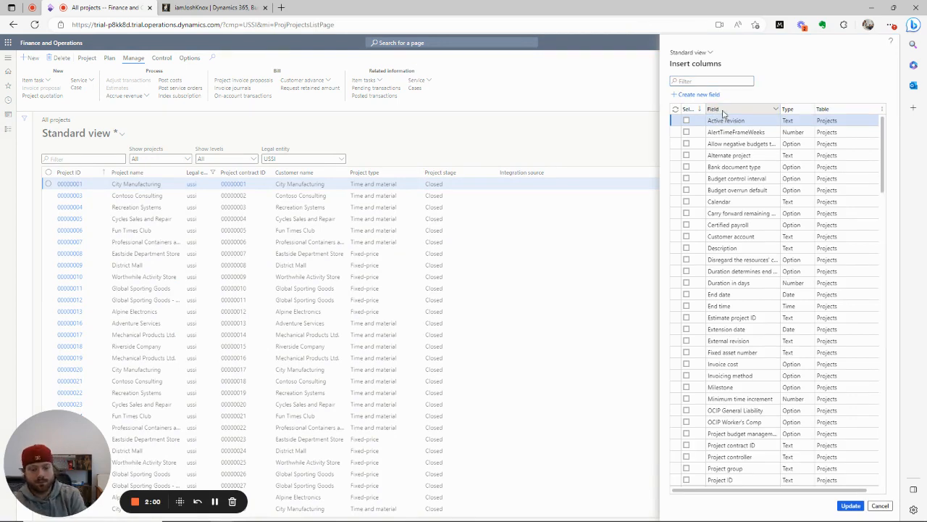
pyautogui.click(722, 113)
pyautogui.write('projected')
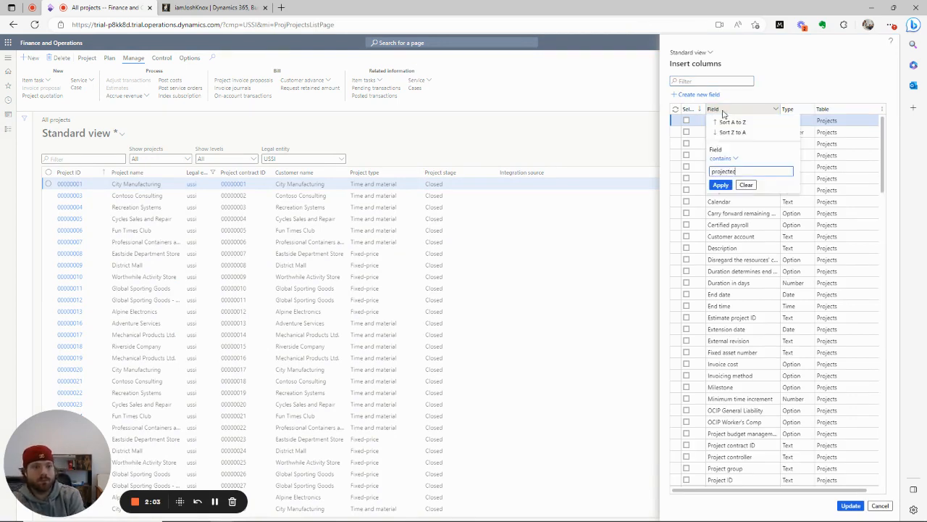
pyautogui.press('Return')
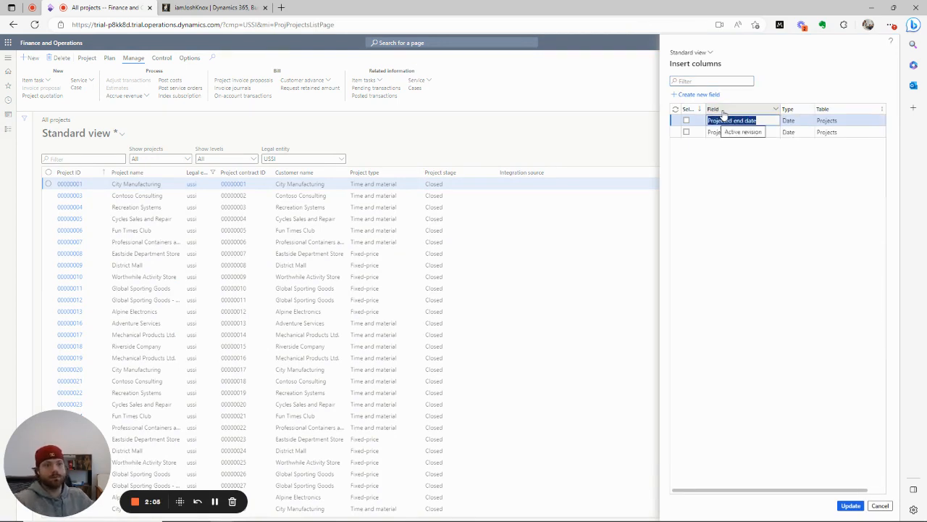
pyautogui.click(686, 132)
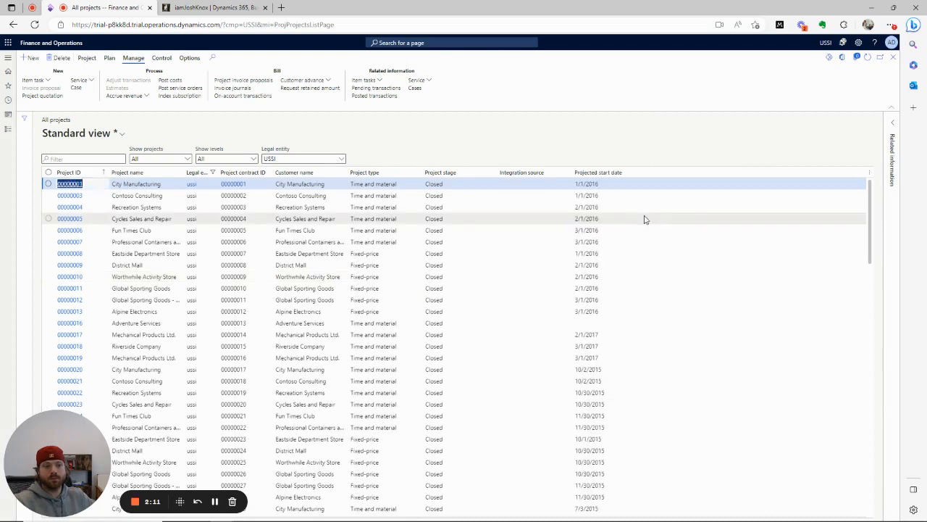
# Group the projects list by the month of the Projected start date.
pyautogui.rightClick(604, 185)
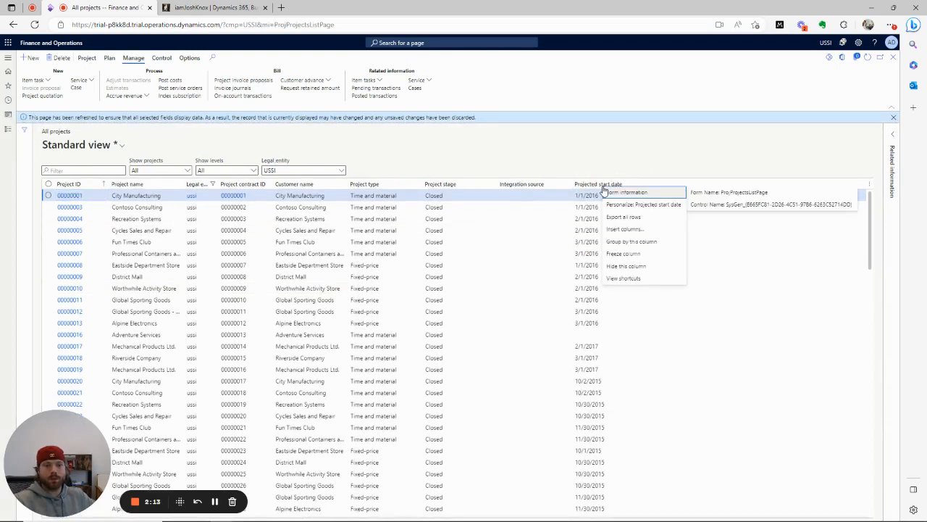
pyautogui.click(641, 244)
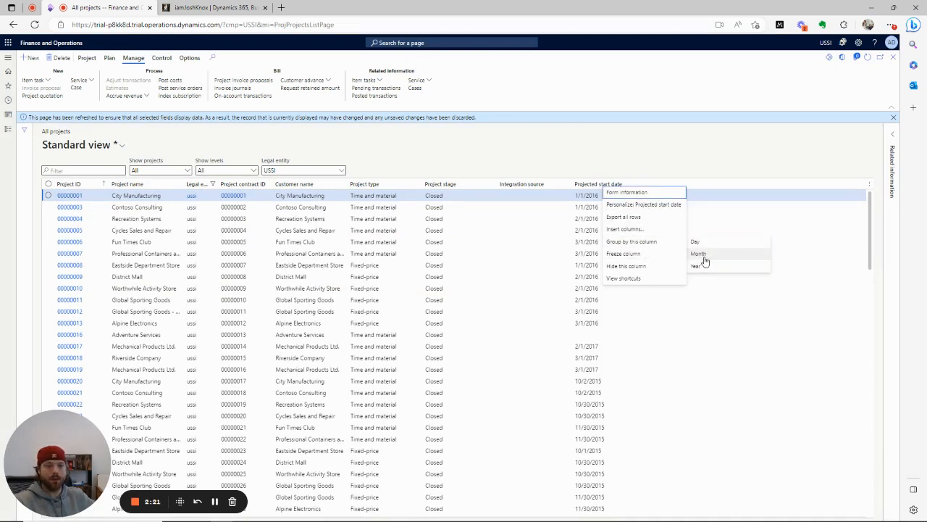
pyautogui.click(701, 255)
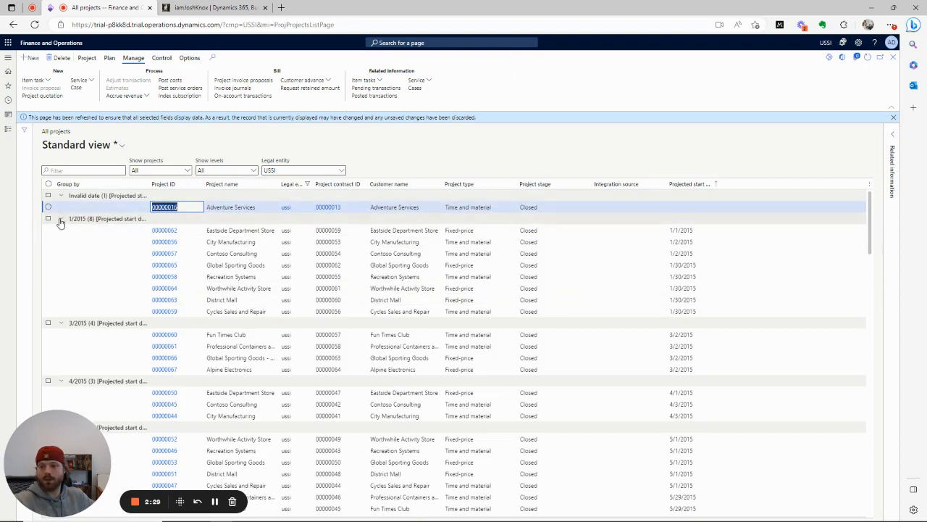
# Collapse the 1/2015, 3/2015, 4/2015, 5/2015 and 7/2015 groups and check the Projected start date column's filter options.
pyautogui.click(61, 221)
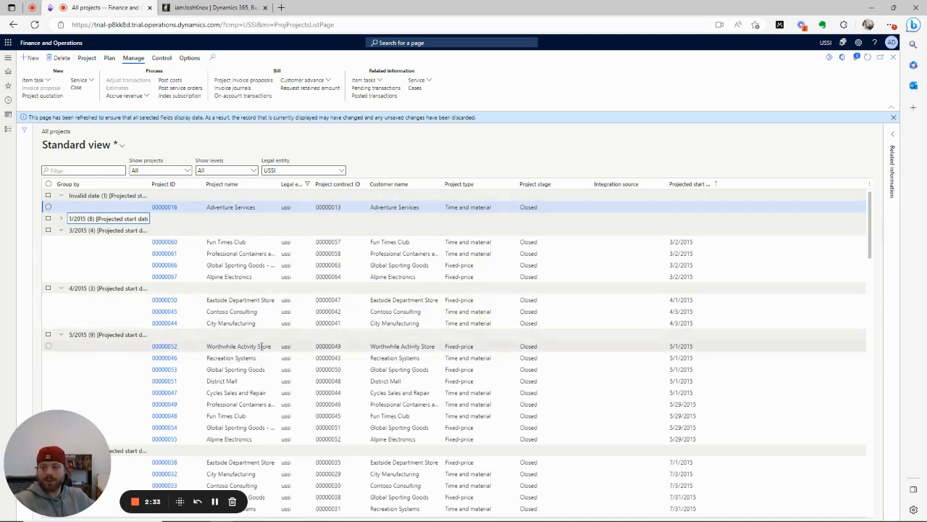
pyautogui.scroll(-3, 126, 274)
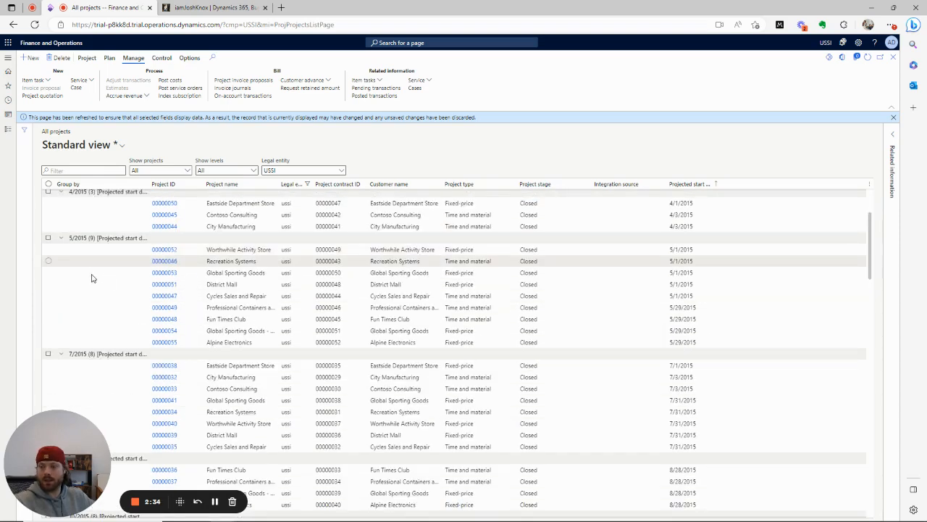
pyautogui.scroll(3, 92, 278)
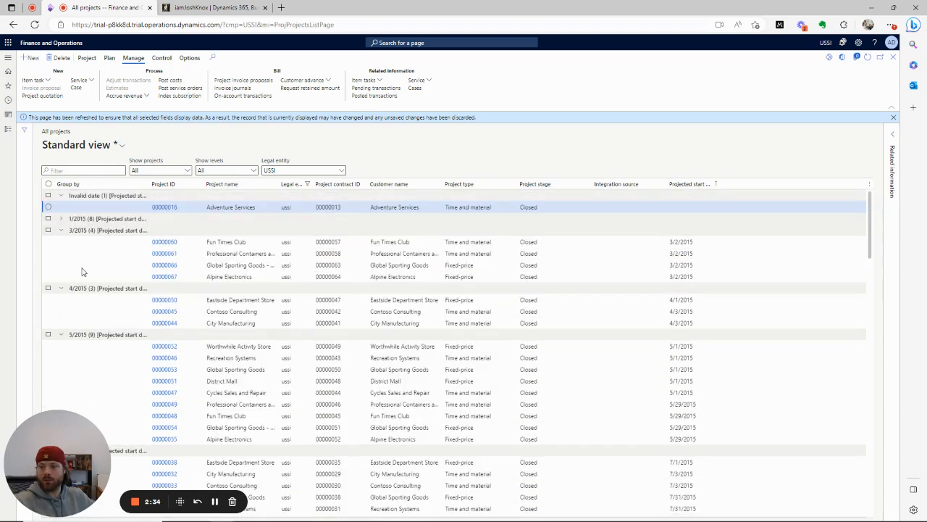
pyautogui.click(61, 230)
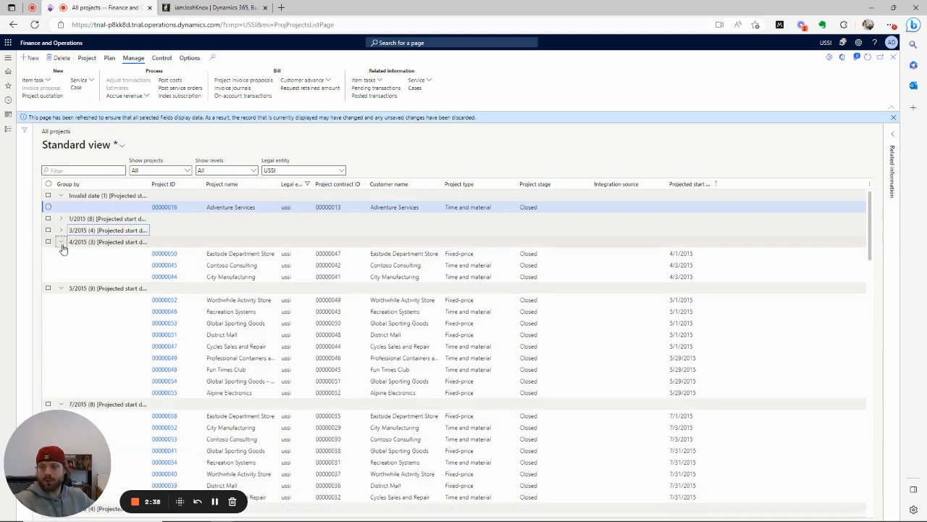
pyautogui.click(61, 243)
pyautogui.click(62, 254)
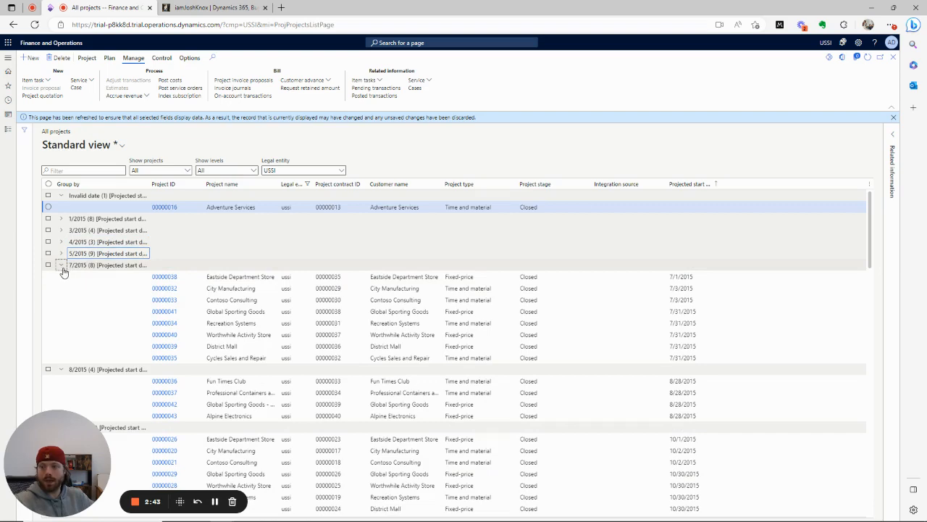
pyautogui.click(62, 266)
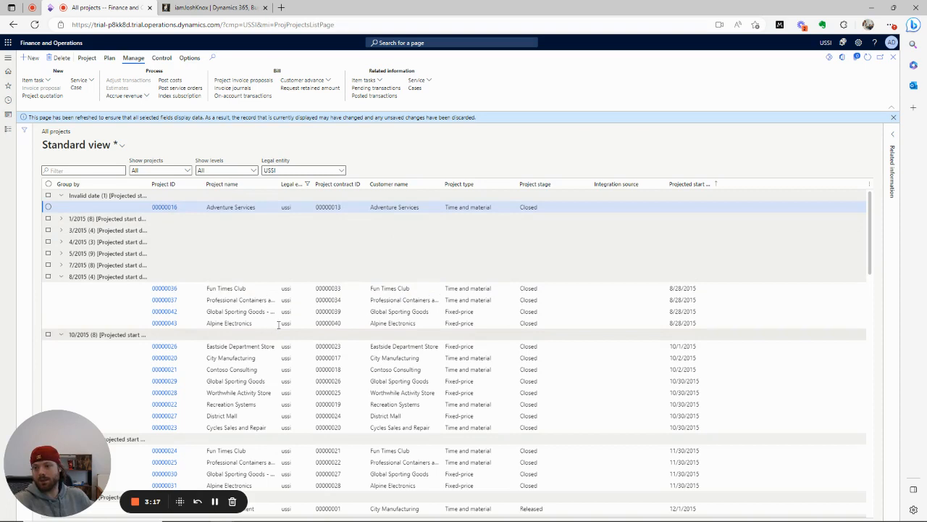
pyautogui.click(694, 184)
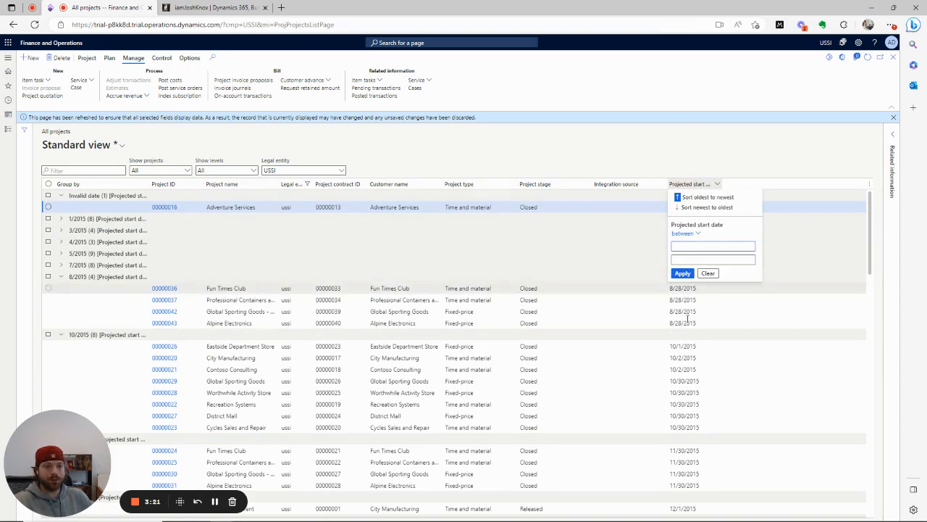
pyautogui.click(691, 276)
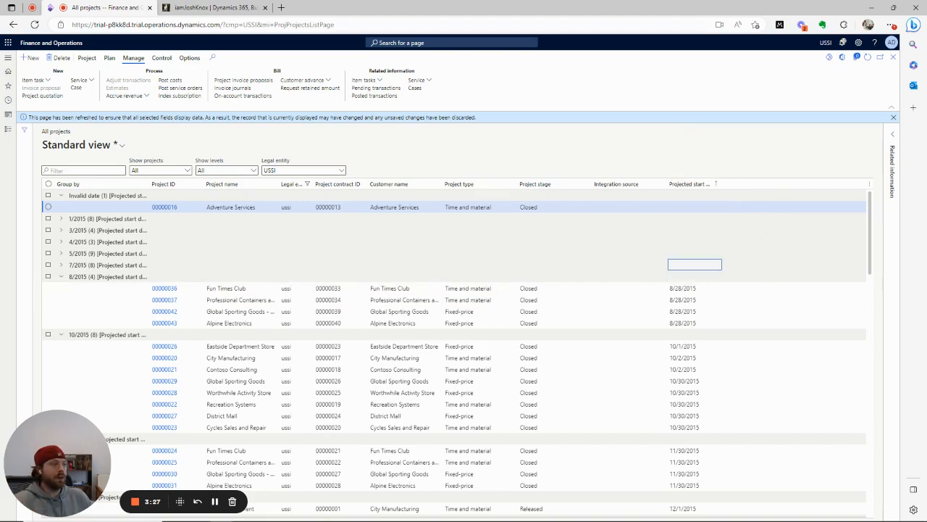
# Switch back to the maximized Excel workbook and add a "Concurrent Start Date" column header in cell I1.
pyautogui.moveTo(926, 71); pyautogui.dragTo(564, 72)
pyautogui.doubleClick(622, 64)
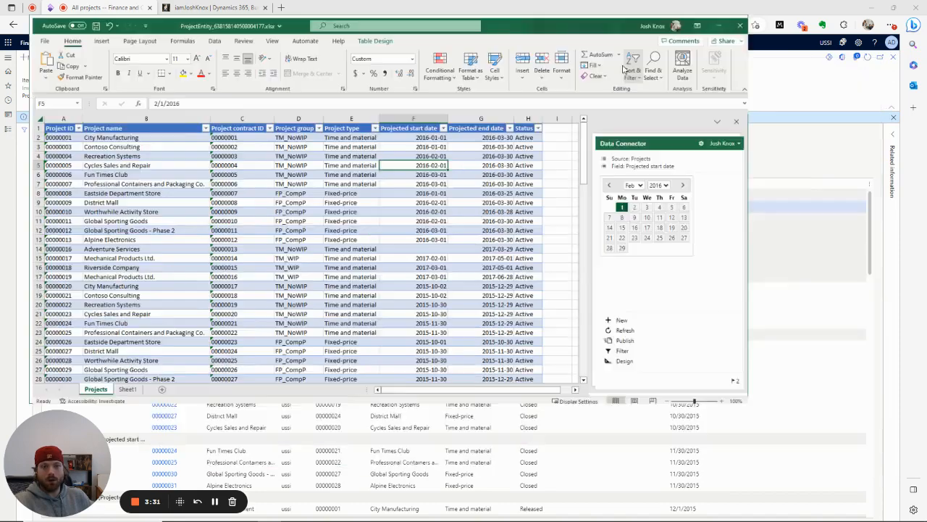
pyautogui.click(545, 114)
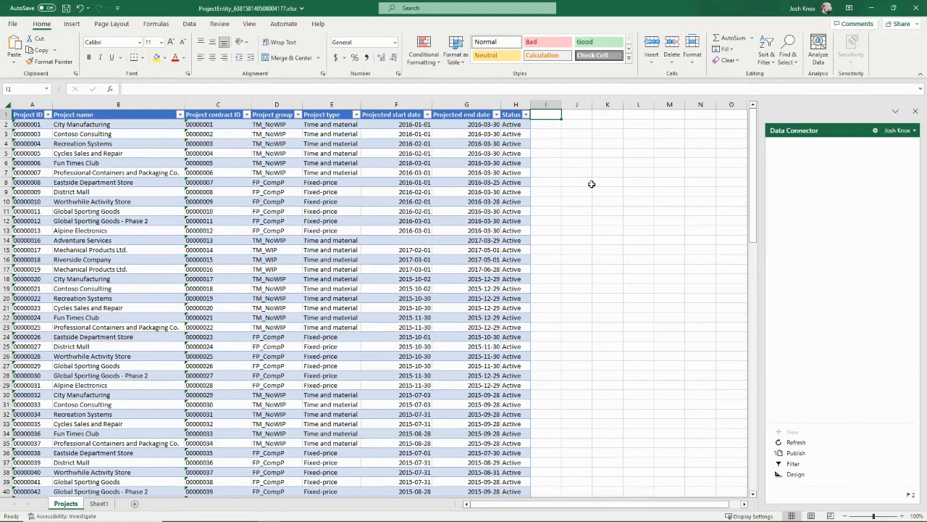
pyautogui.write('Concurrent Start Date')
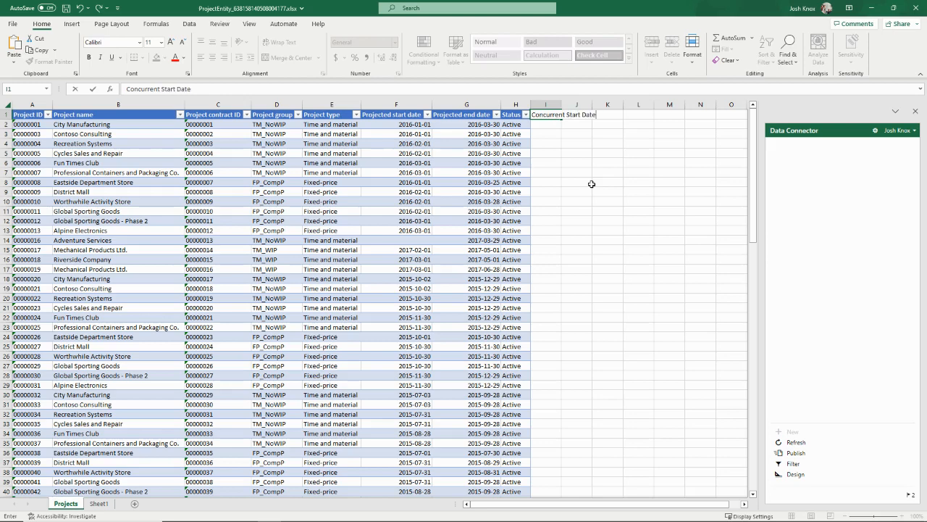
pyautogui.press('Return')
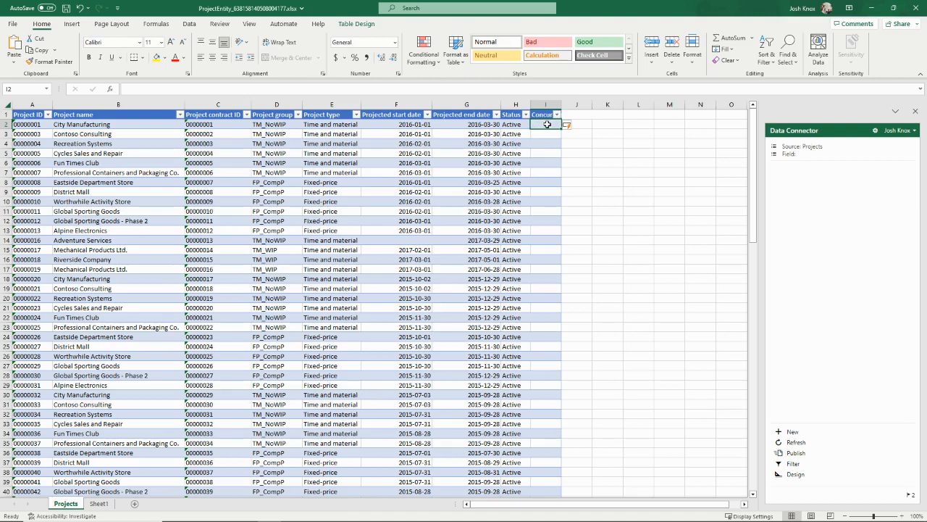
# Enter =COUNTIF(F:F,[@[Projected start date]]) in cell I2 and fit the Concurrent Start Date column's width to its contents.
pyautogui.write('=cou')
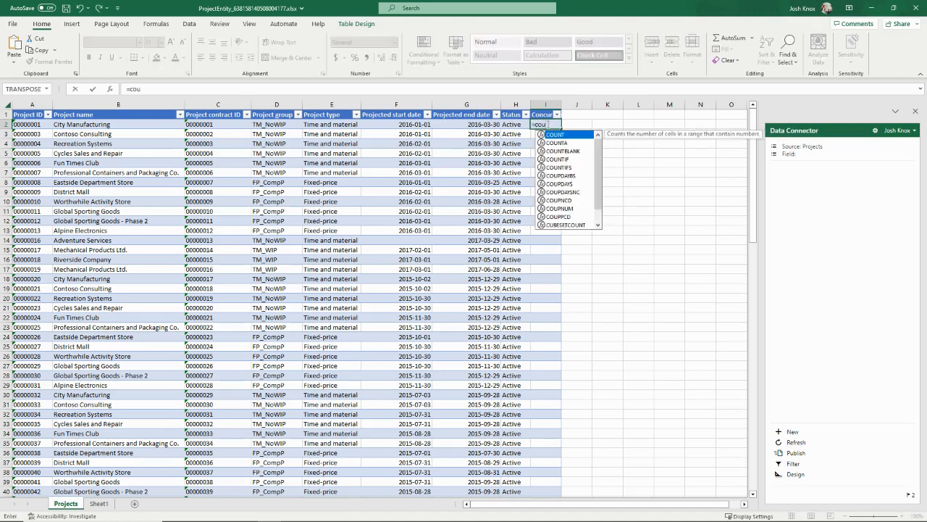
pyautogui.write('ntif(')
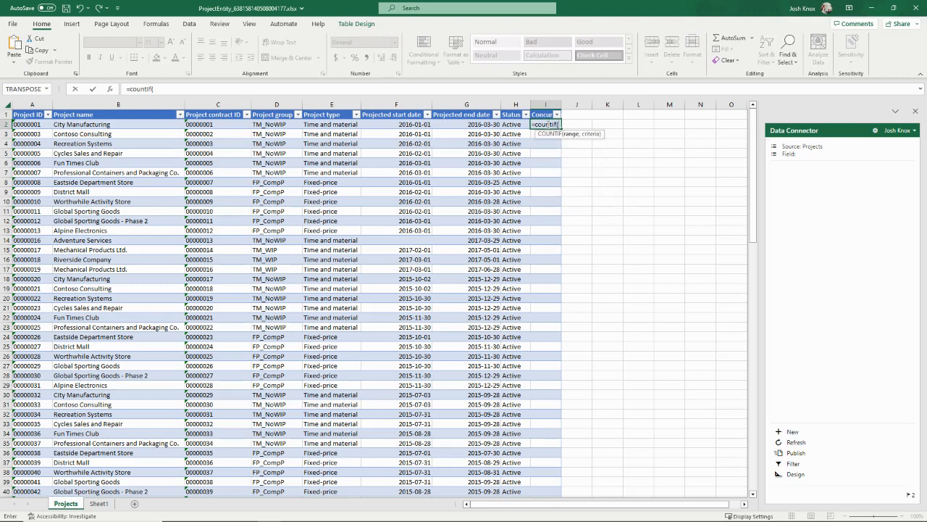
pyautogui.click(403, 103)
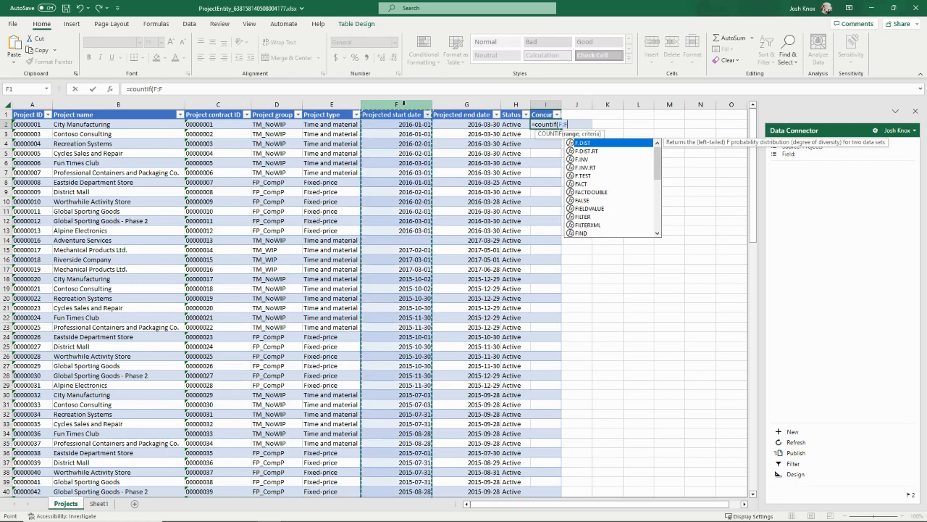
pyautogui.write(',')
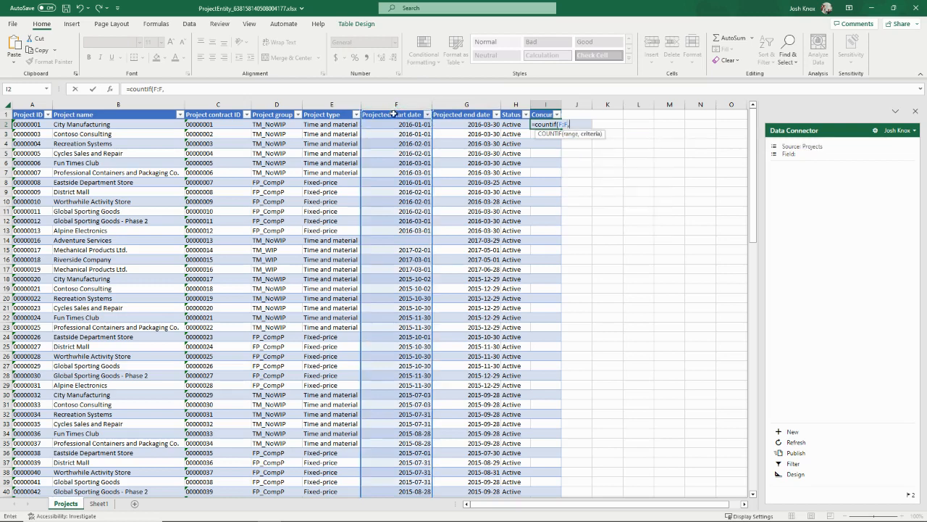
pyautogui.click(401, 123)
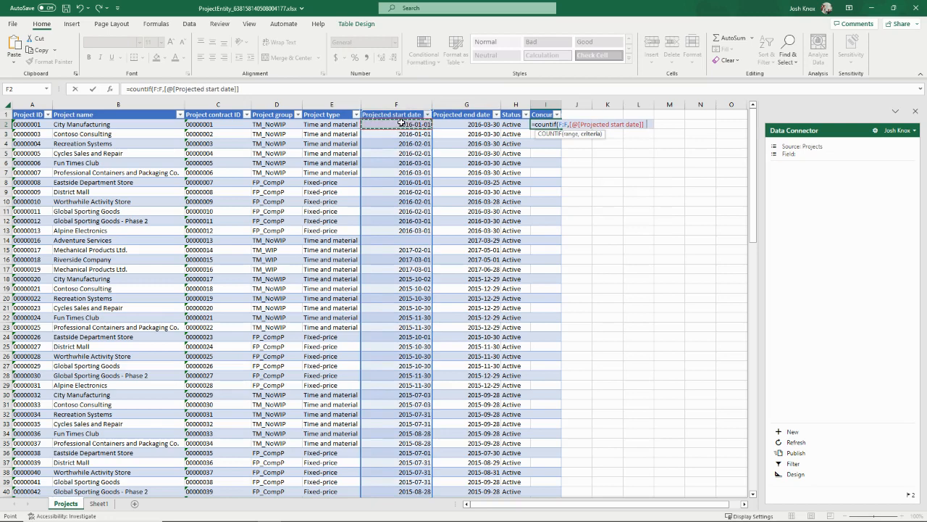
pyautogui.write(')')
pyautogui.press('Return')
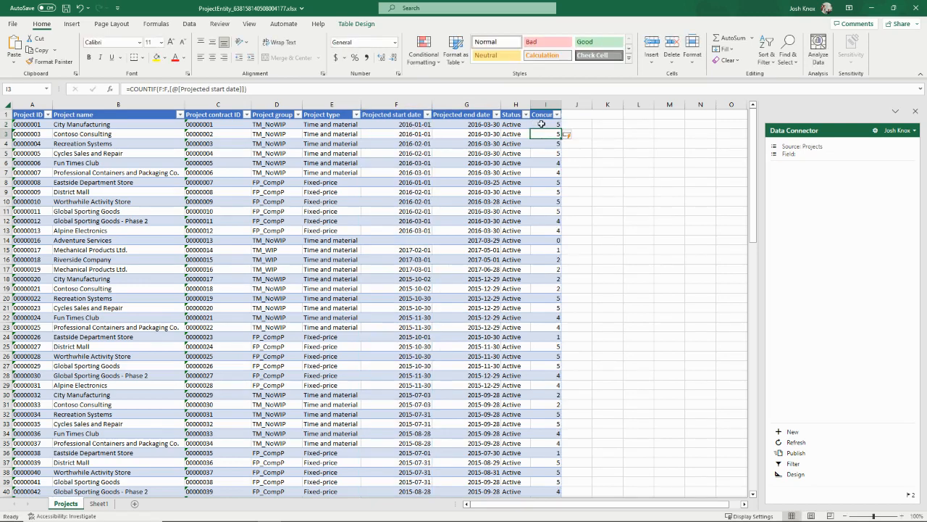
pyautogui.doubleClick(562, 102)
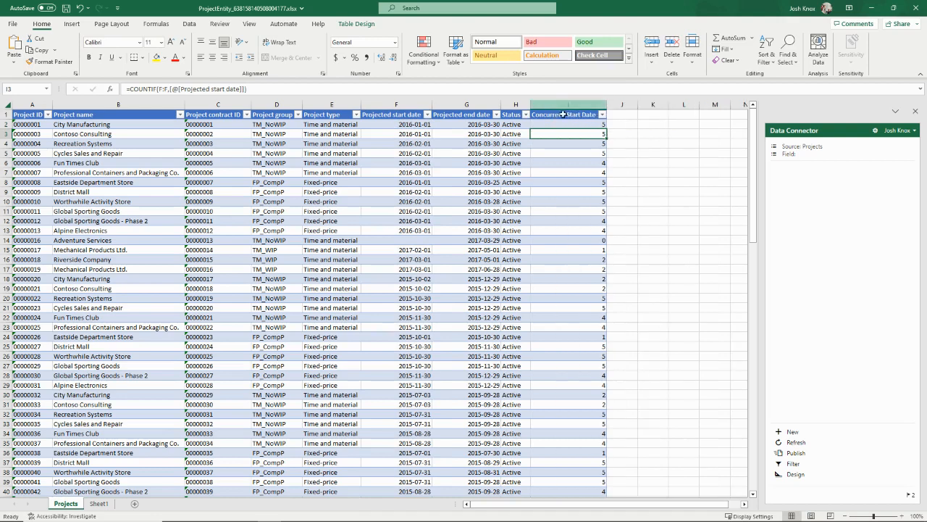
pyautogui.click(533, 125)
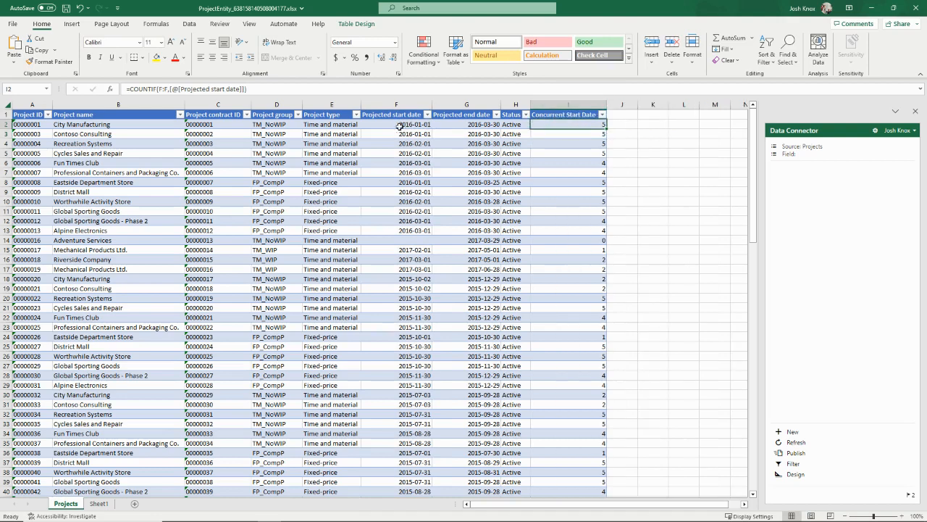
pyautogui.click(27, 125)
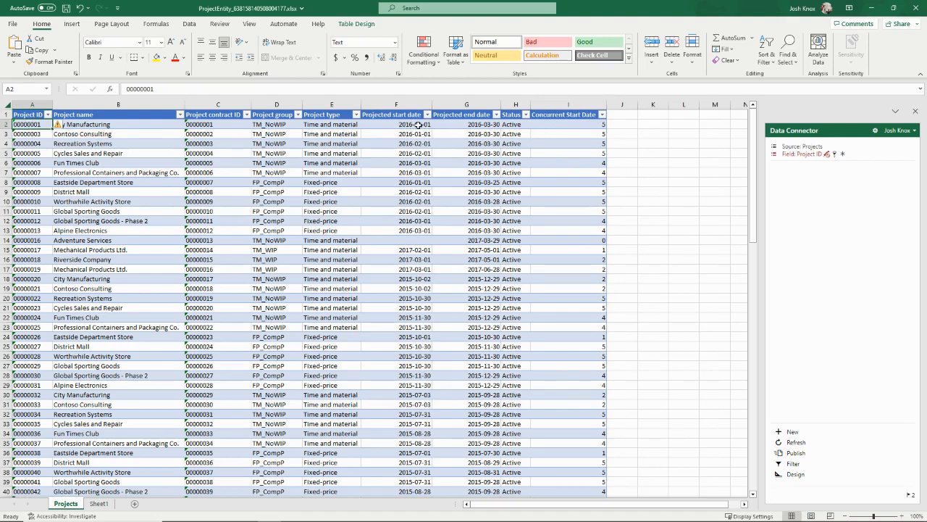
# Sort the projects table by Concurrent Start Date from largest to smallest and check the column's filter options.
pyautogui.click(602, 115)
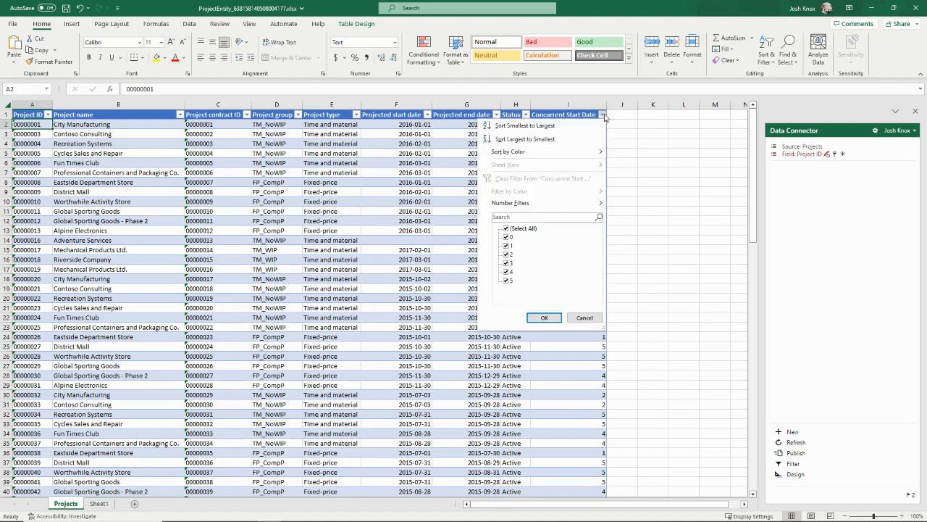
pyautogui.click(535, 140)
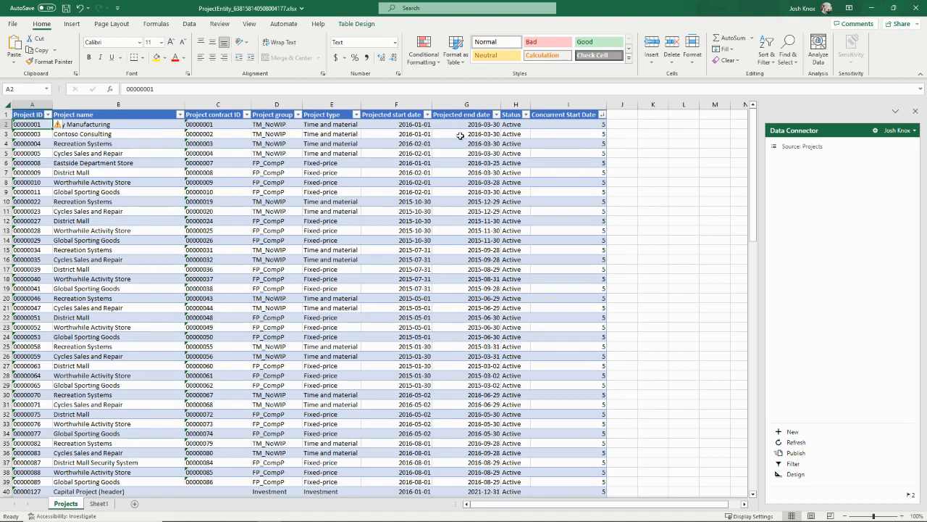
pyautogui.click(602, 116)
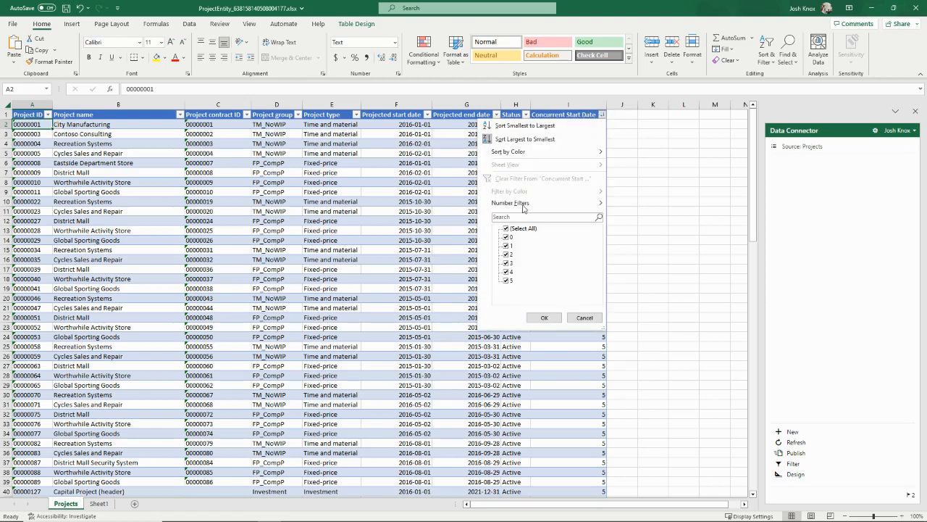
pyautogui.click(507, 229)
pyautogui.click(575, 318)
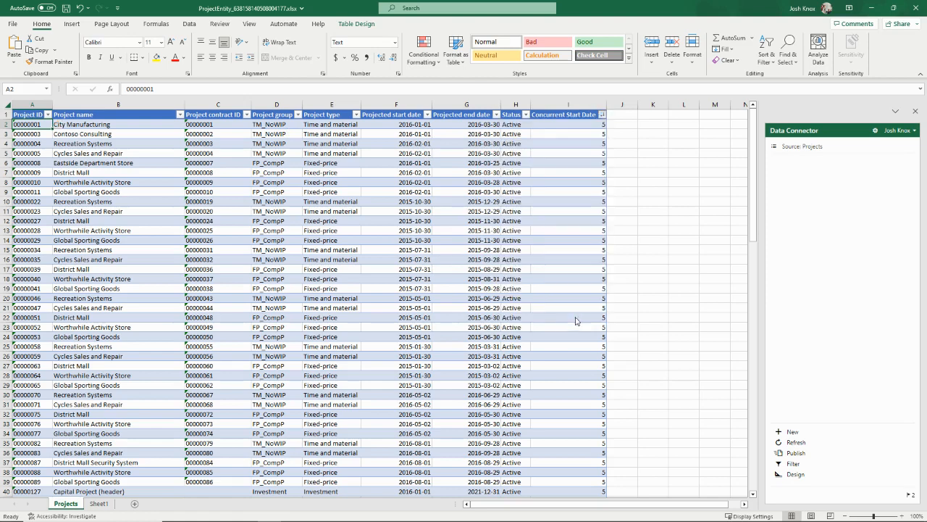
# Look over the sorted start dates and counts, and refresh the Projects data through the Data Connector.
pyautogui.click(423, 144)
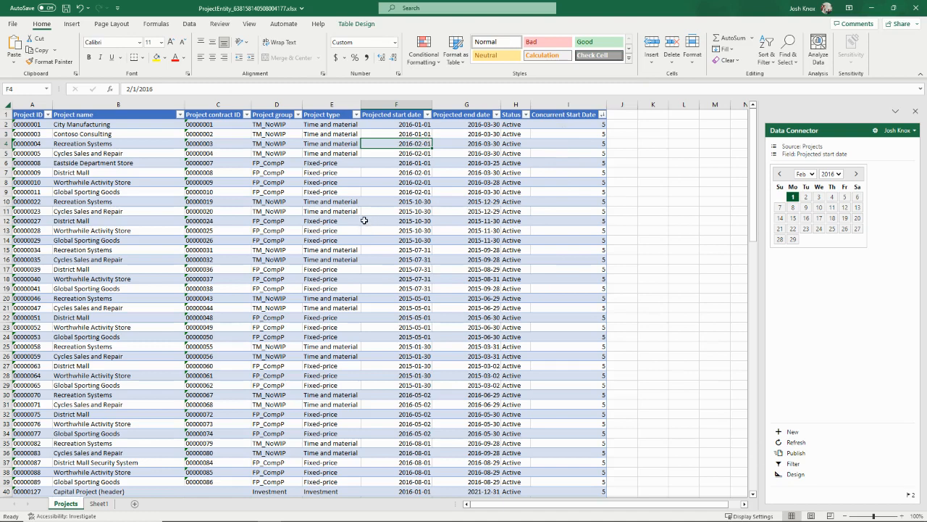
pyautogui.moveTo(572, 142); pyautogui.dragTo(572, 250)
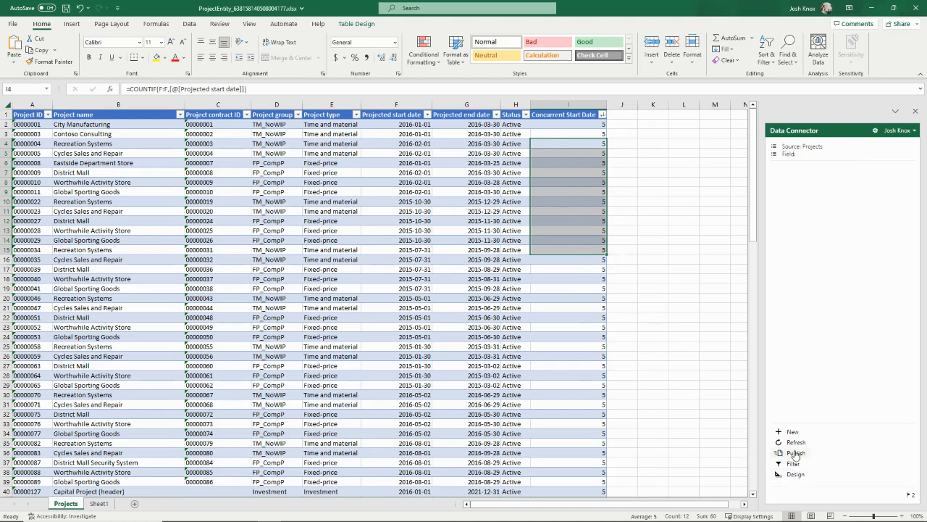
pyautogui.click(795, 443)
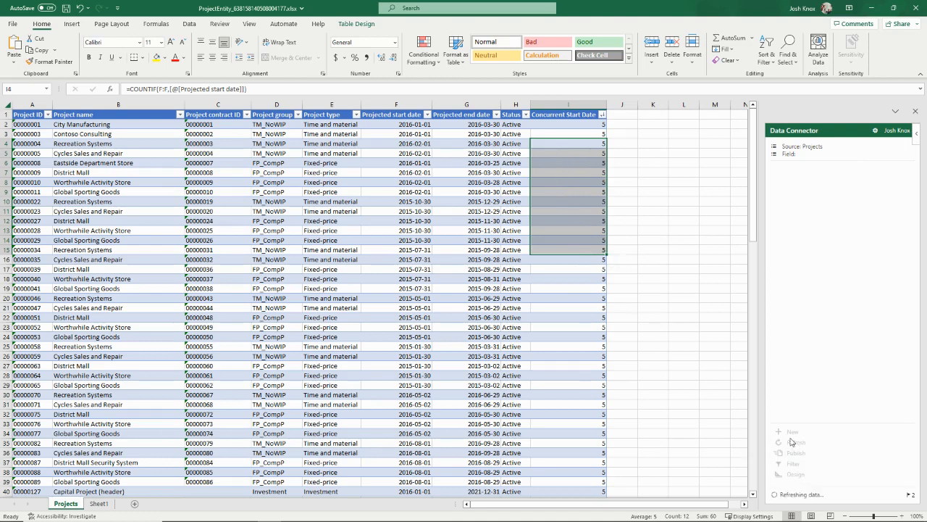
pyautogui.click(554, 150)
pyautogui.click(560, 134)
# Re-enter the COUNTIF formula in cell I2, with column F as range and the row's Projected start date as criterion.
pyautogui.click(560, 124)
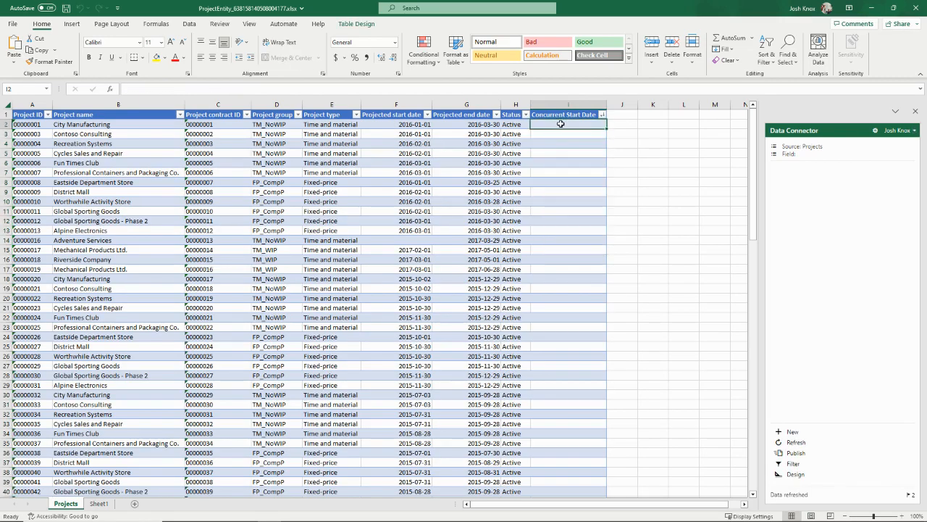
pyautogui.write('=count(')
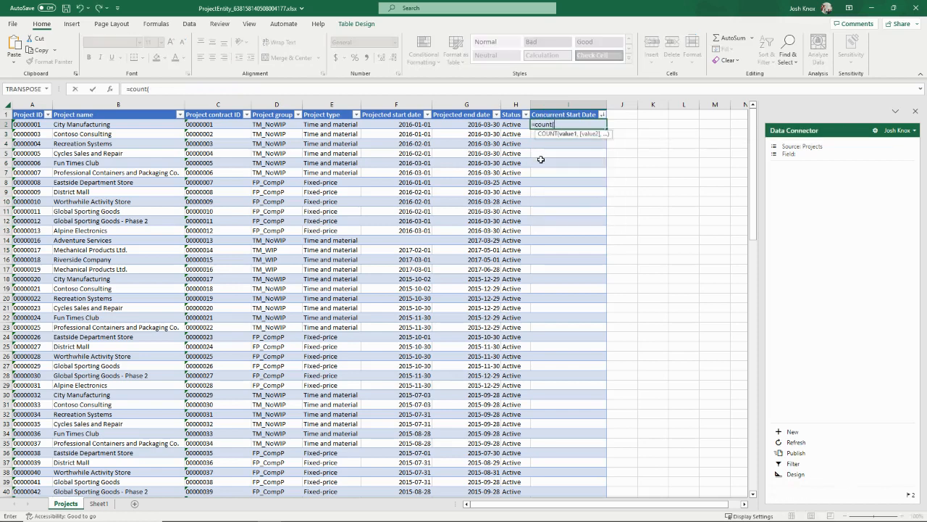
pyautogui.press('BackSpace')
pyautogui.write('if(')
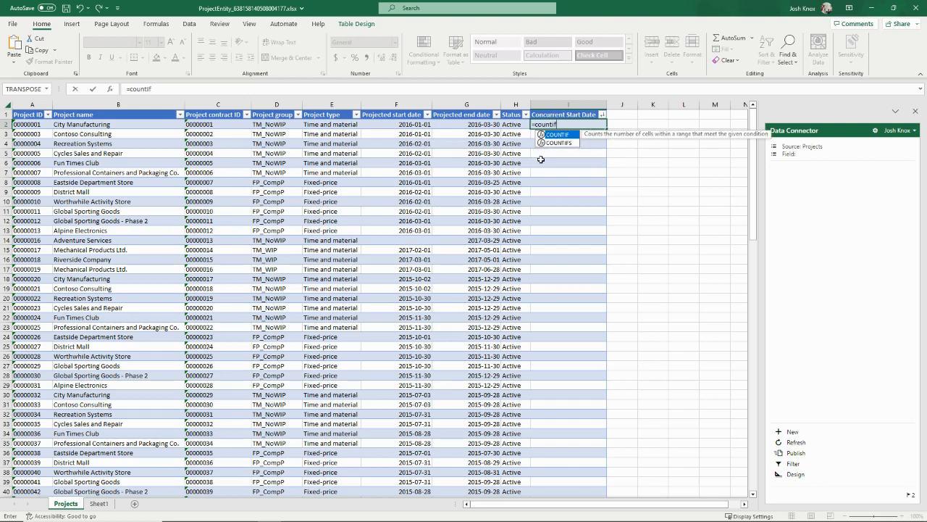
pyautogui.click(410, 105)
pyautogui.write(',')
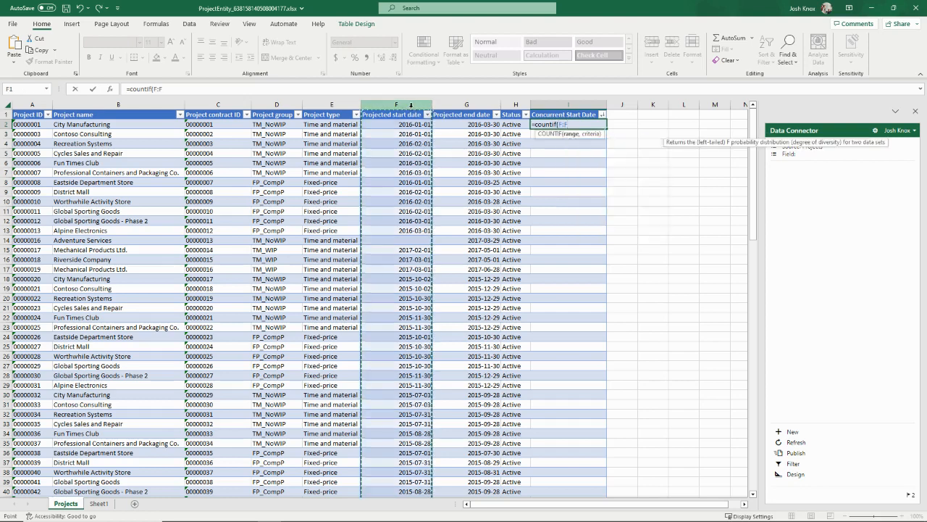
pyautogui.click(408, 124)
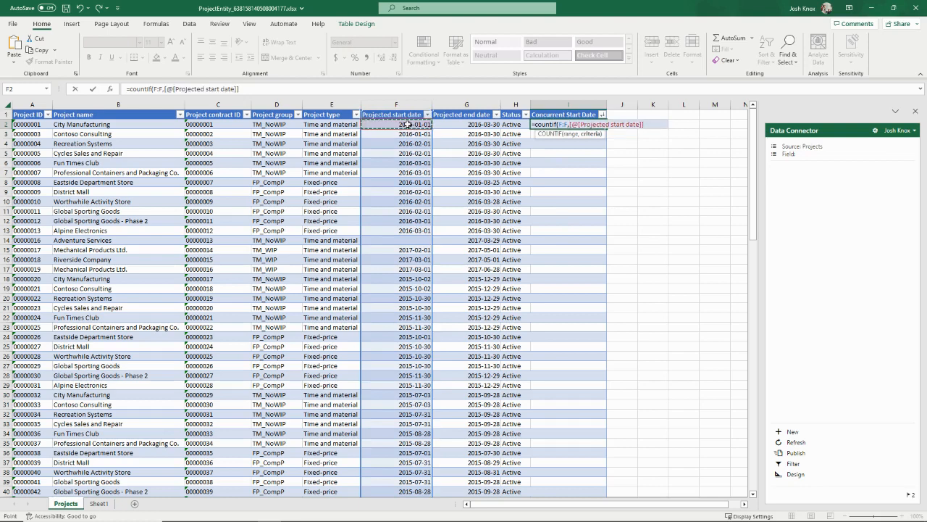
pyautogui.write(')')
pyautogui.press('Return')
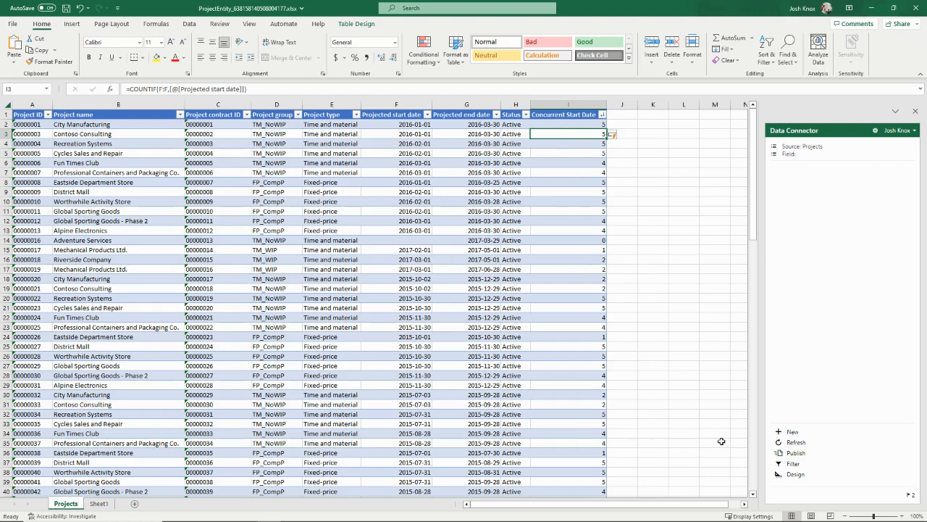
# Open the Projects table's design in the Data Connector and apply an update with its existing fields, accepting the loss of unpublished data.
pyautogui.click(795, 475)
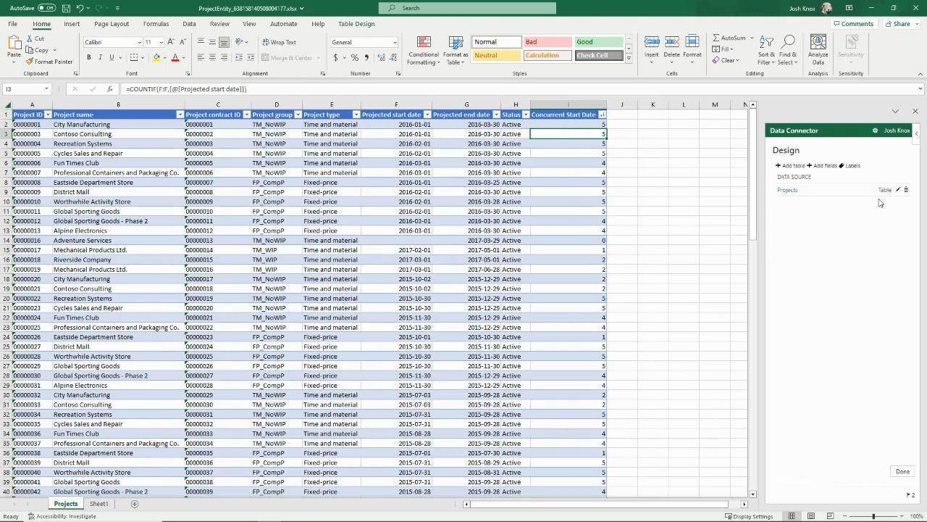
pyautogui.click(898, 189)
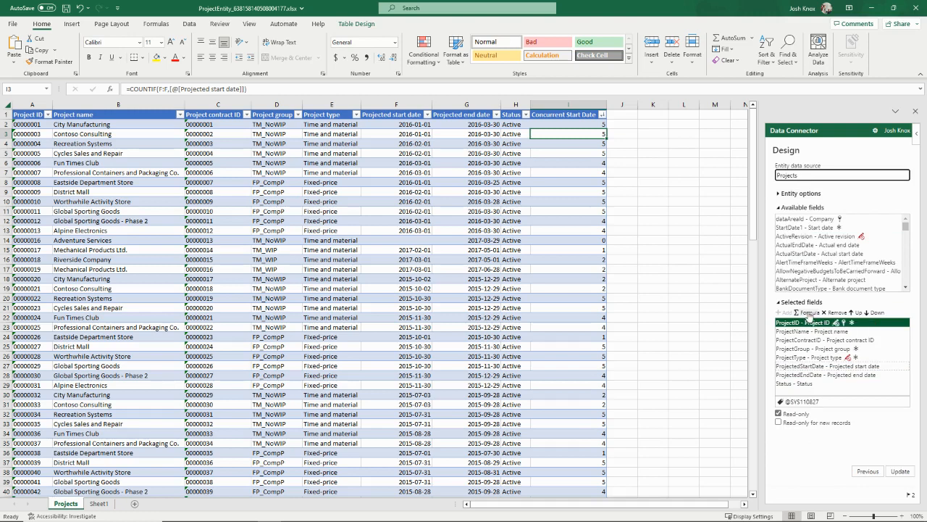
pyautogui.click(898, 472)
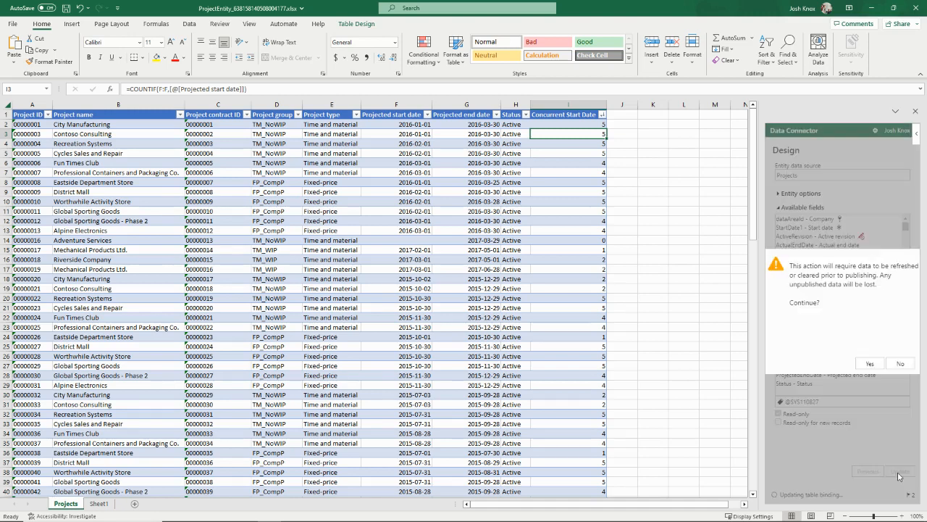
pyautogui.click(870, 362)
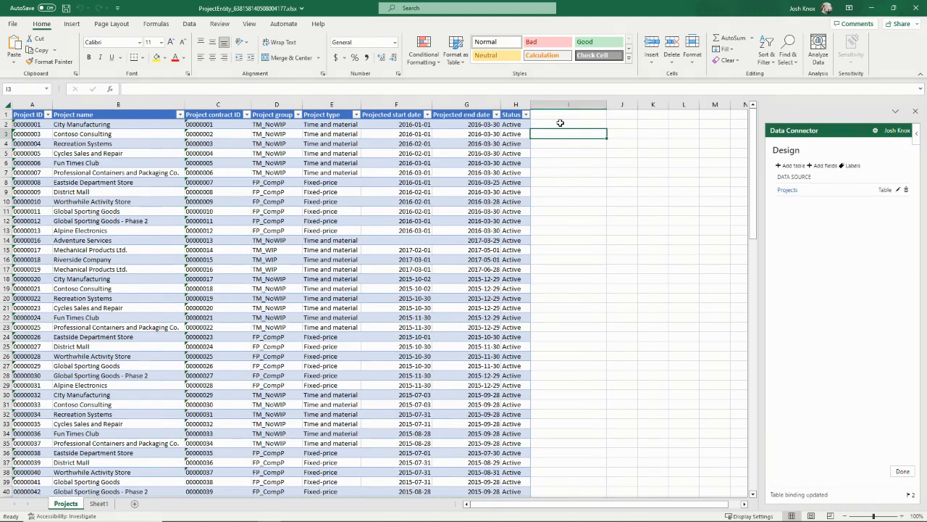
pyautogui.click(469, 143)
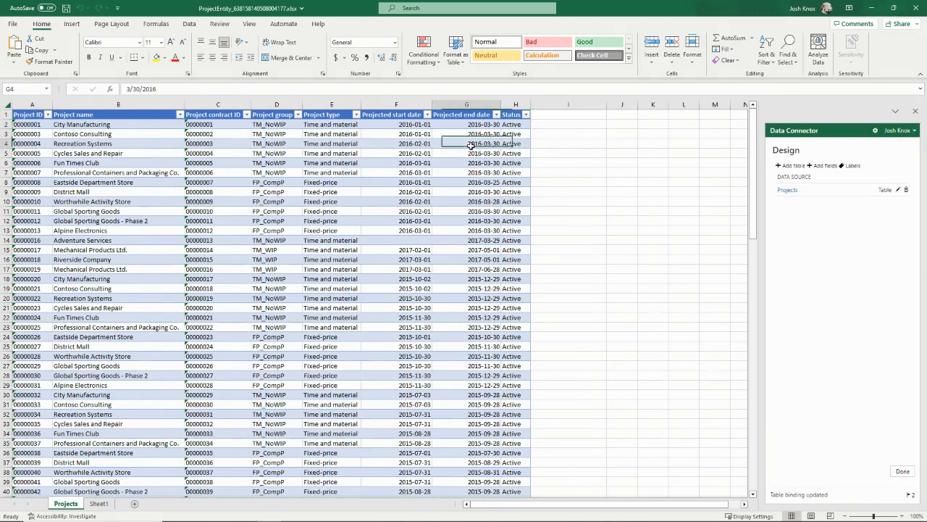
# Finish the design editing and refresh the Projects data, agreeing to overwrite the changes in the workbook.
pyautogui.click(905, 473)
pyautogui.click(793, 442)
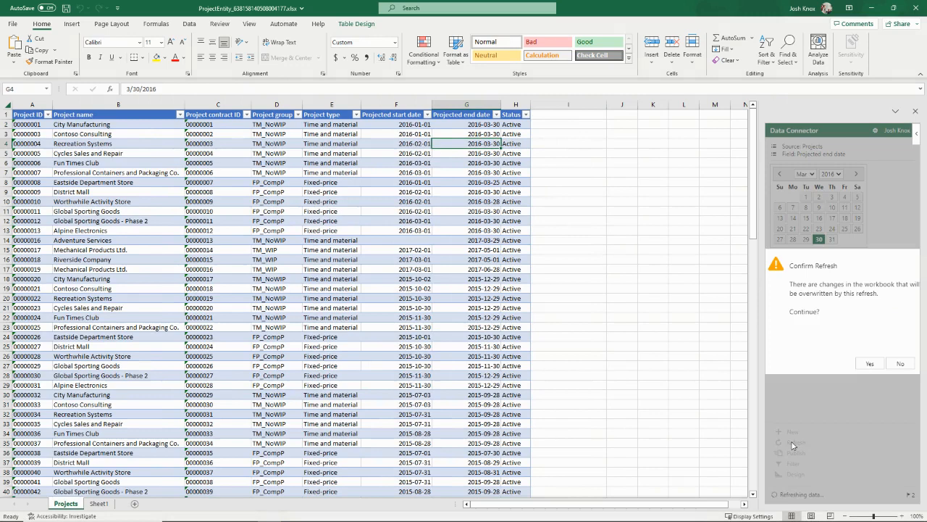
pyautogui.click(867, 364)
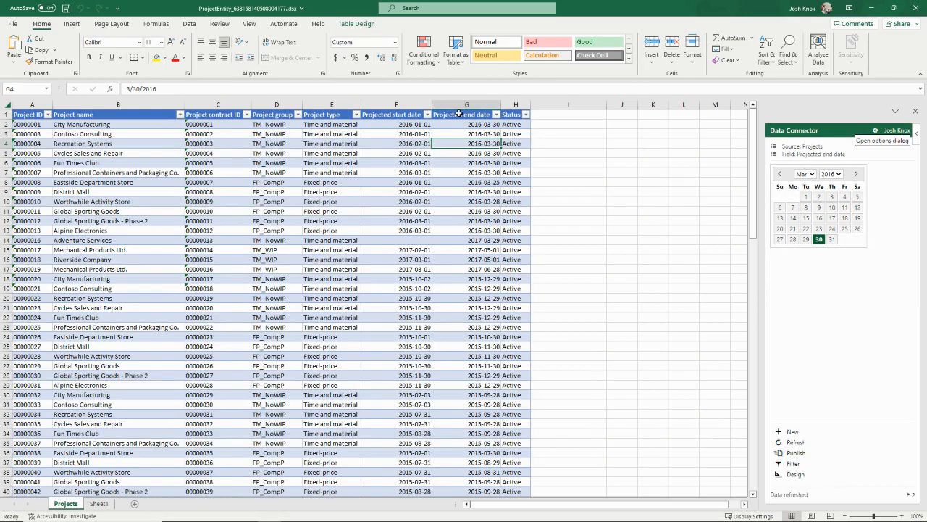
# Add a formula column named "Example" with the formula ="TEST" to the Projects table's design and apply the update.
pyautogui.click(797, 474)
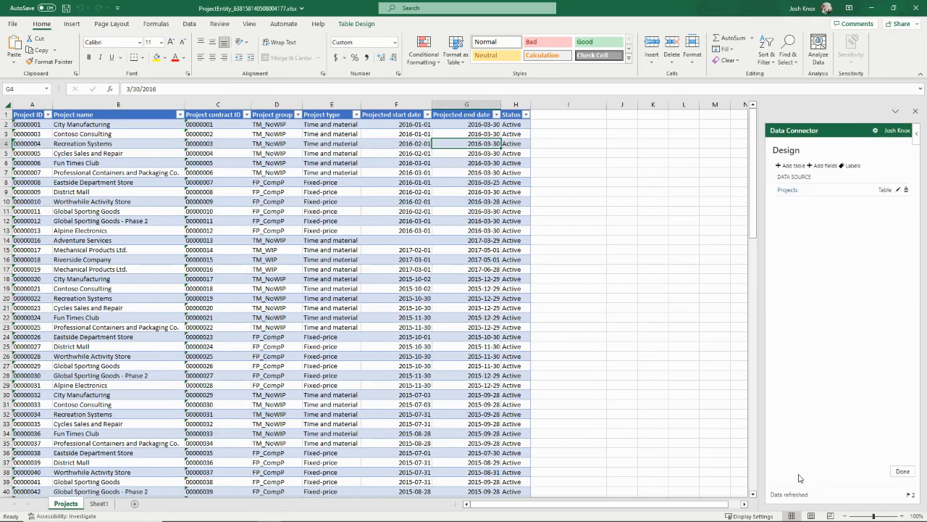
pyautogui.click(898, 190)
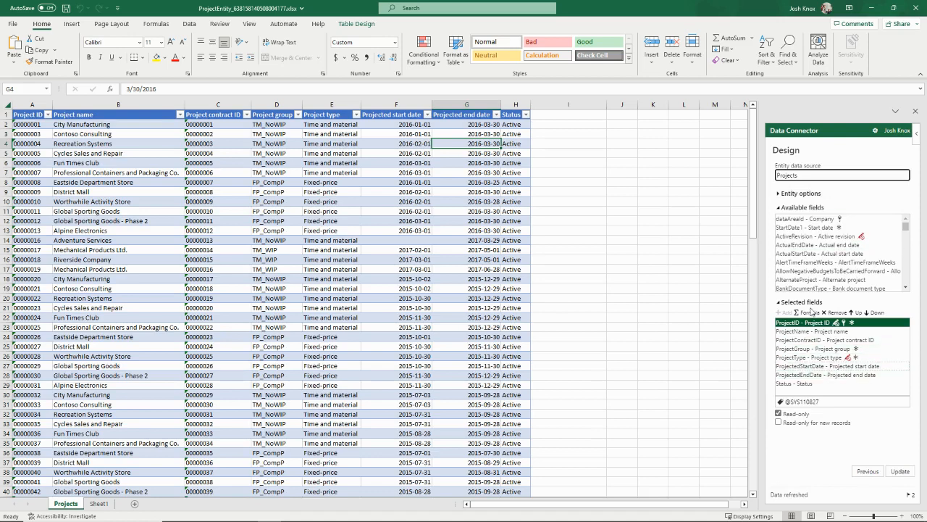
pyautogui.click(808, 311)
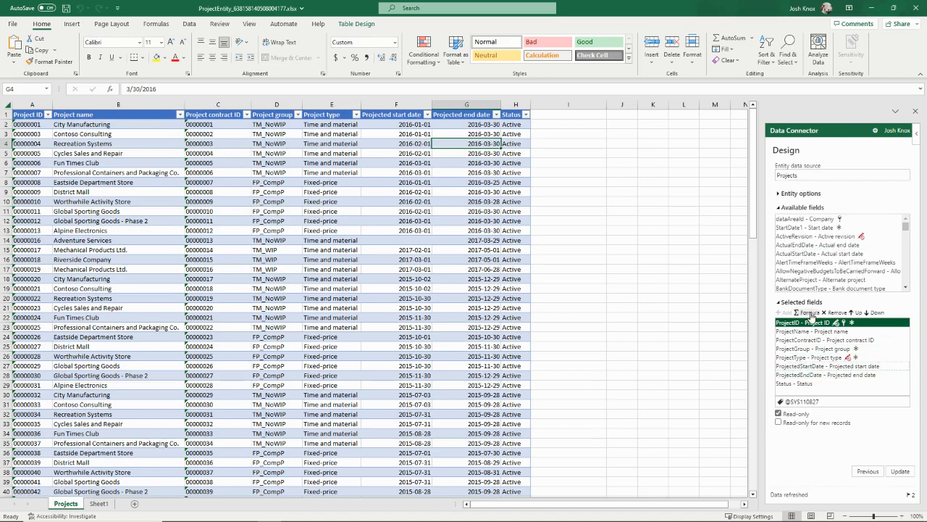
pyautogui.click(801, 401)
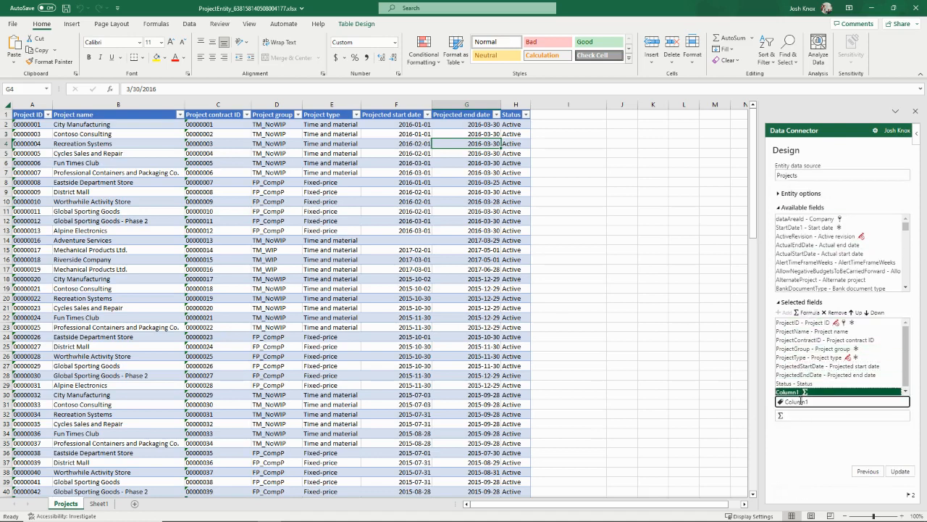
pyautogui.moveTo(812, 401); pyautogui.dragTo(783, 404)
pyautogui.write('Example')
pyautogui.press('Tab')
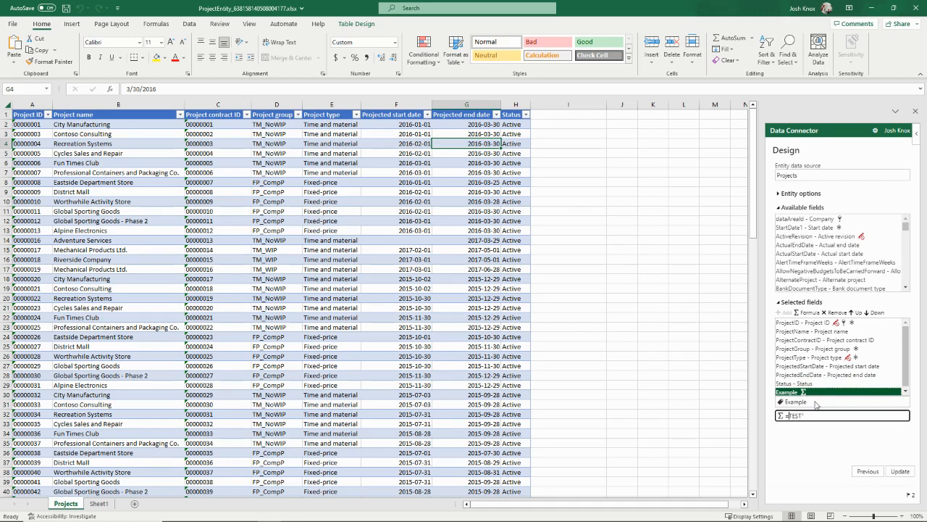
pyautogui.click(898, 472)
pyautogui.click(872, 364)
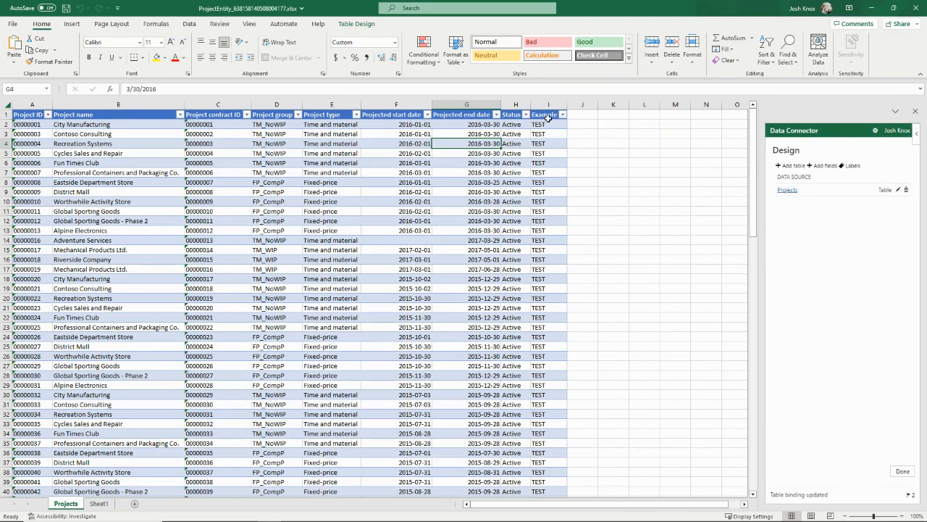
# Enter a COUNTIF formula in cell I2 with column G as range and the row's Projected end date as criterion.
pyautogui.click(544, 125)
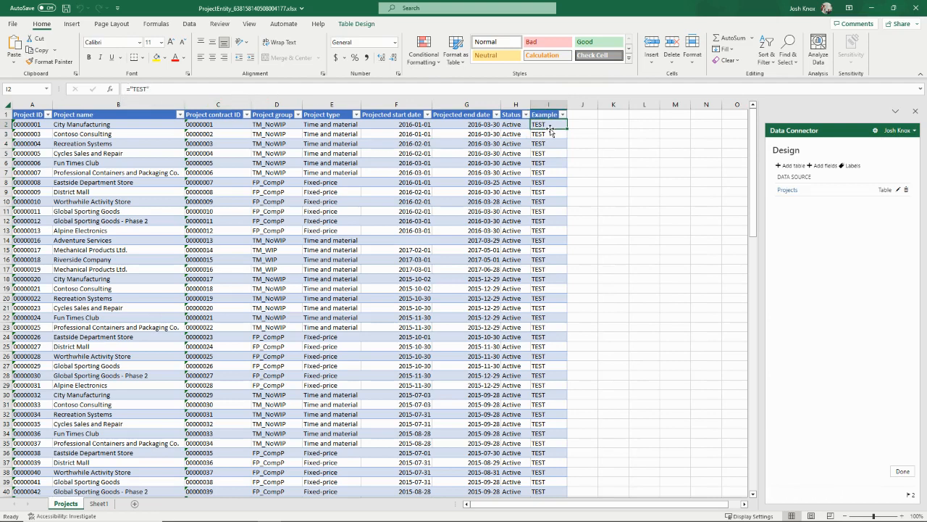
pyautogui.write('=')
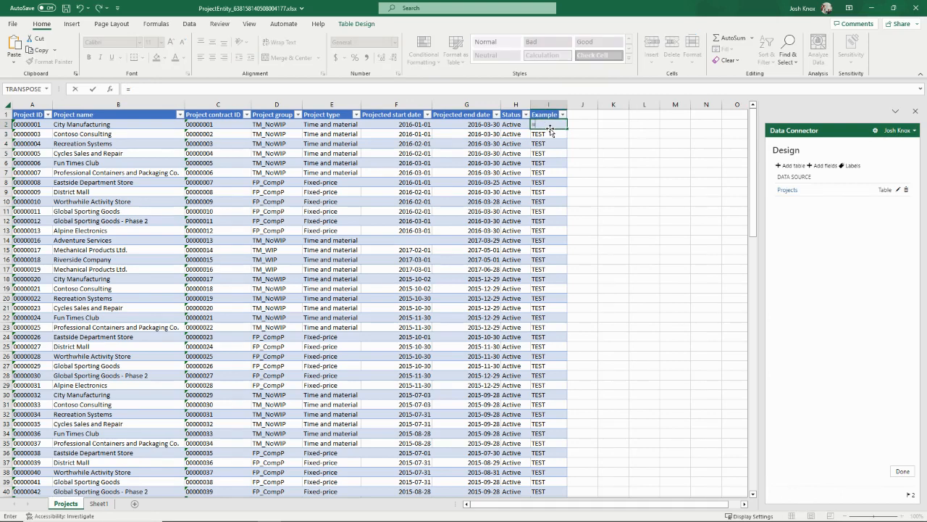
pyautogui.write('countif(')
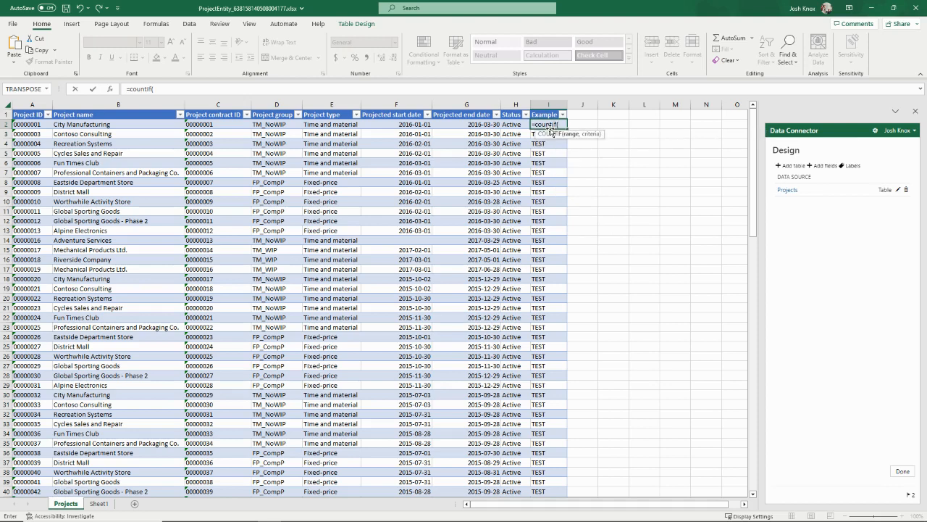
pyautogui.click(472, 104)
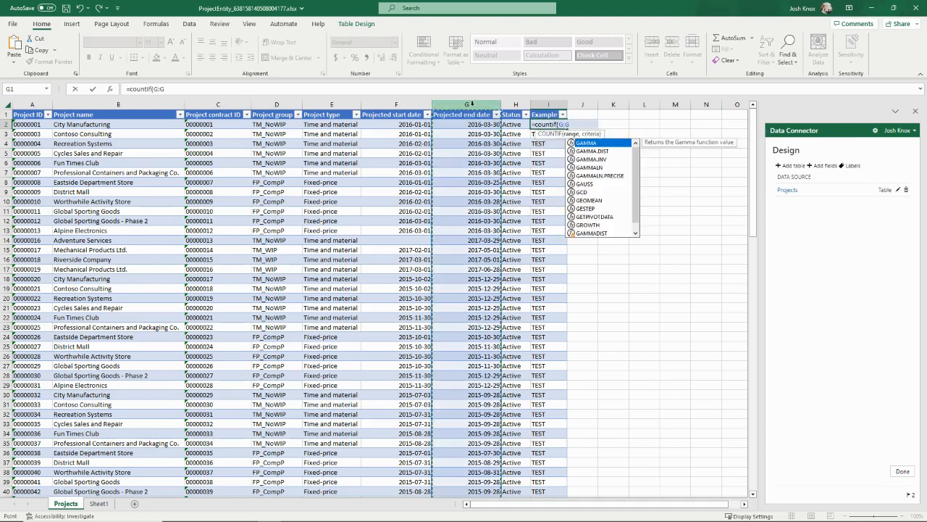
pyautogui.write(',')
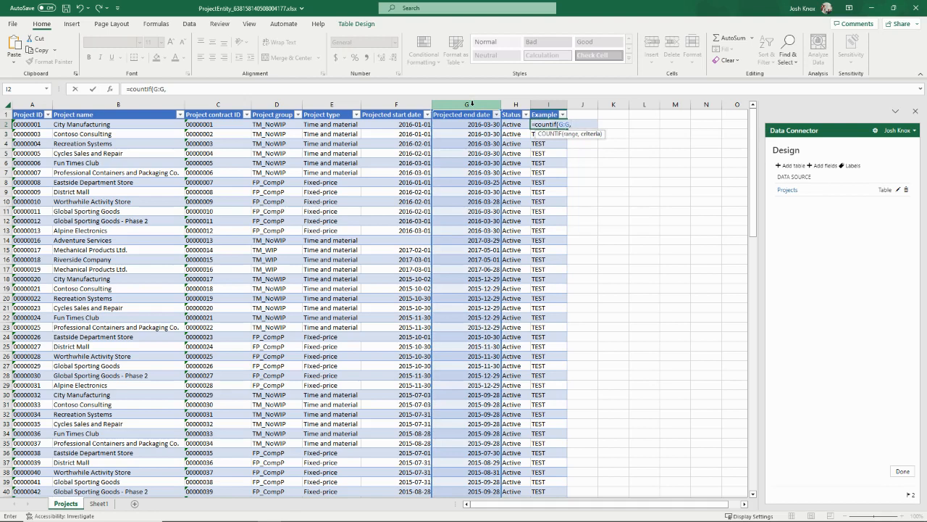
pyautogui.click(478, 123)
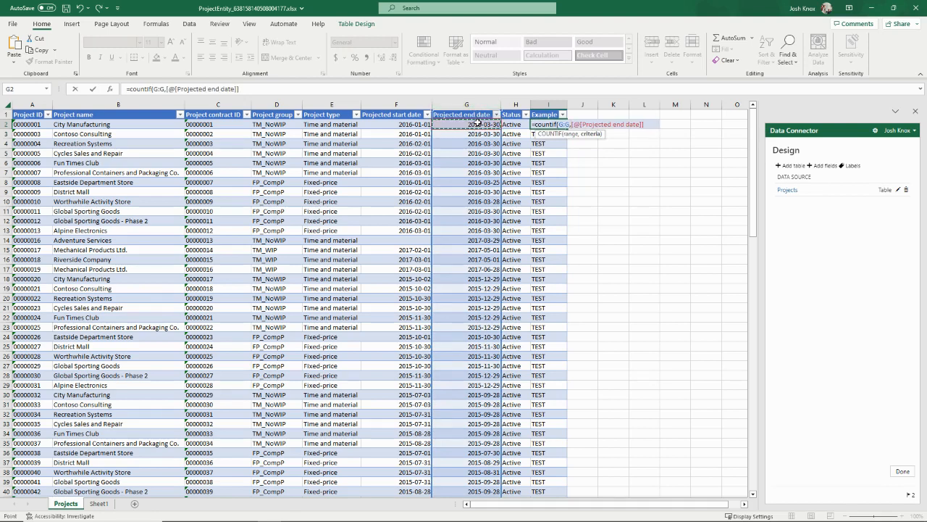
pyautogui.write(')')
pyautogui.press('Return')
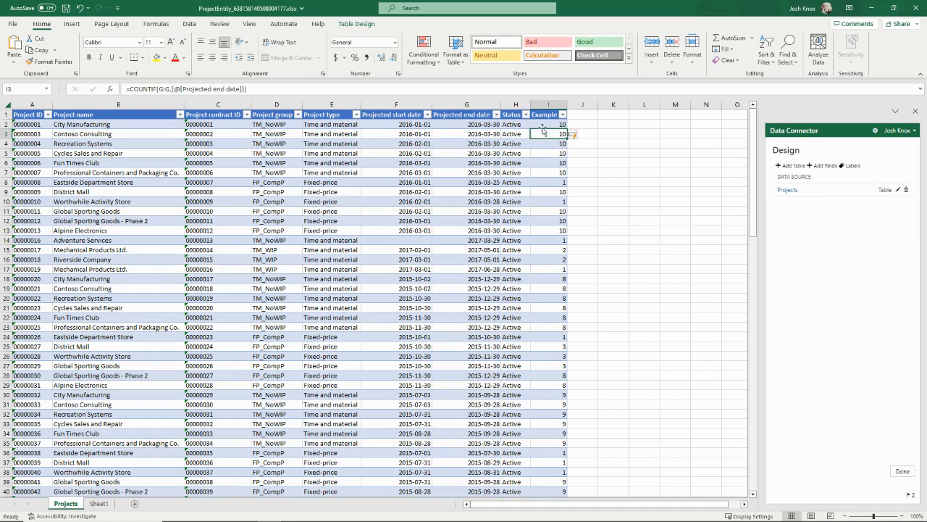
# Change the criterion of the COUNTIF formula in cell I2 to the row's Projected start date.
pyautogui.click(555, 124)
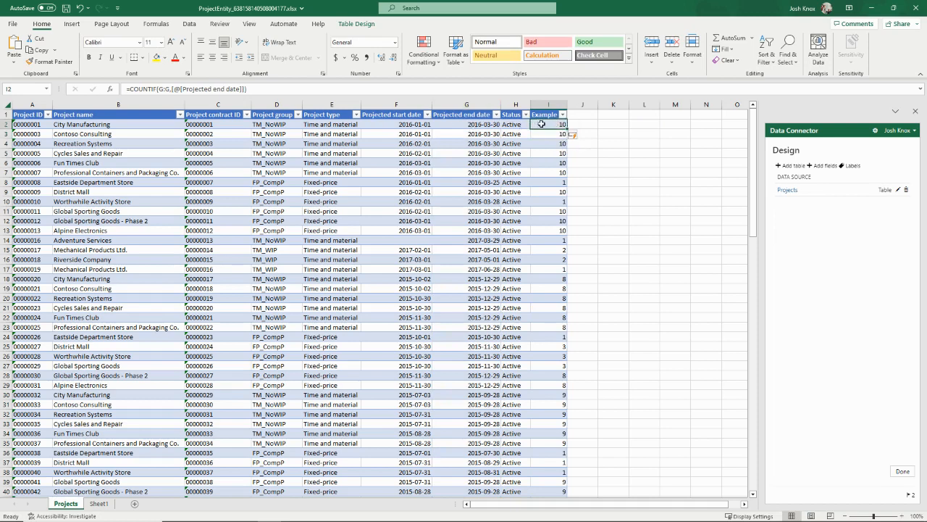
pyautogui.click(222, 88)
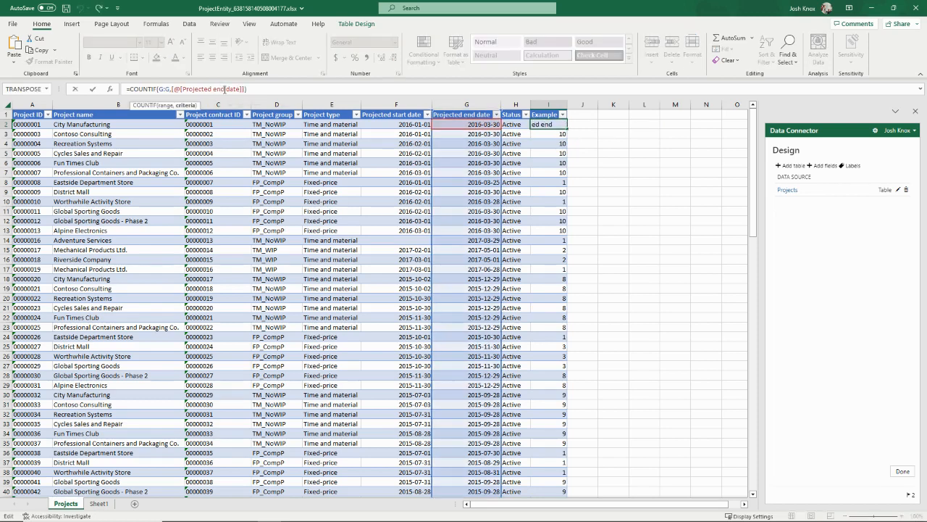
pyautogui.press('BackSpace')
pyautogui.press('BackSpace')
pyautogui.press('BackSpace')
pyautogui.write('s')
pyautogui.press('Return')
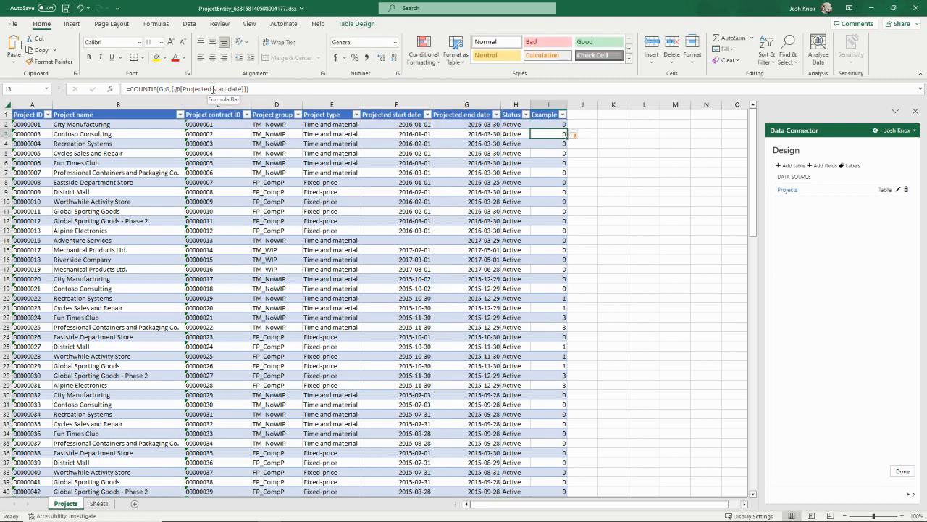
# Replace the COUNTIF arguments in cell I2 with column F as range and the row's Projected start date as criterion.
pyautogui.click(211, 89)
pyautogui.click(553, 124)
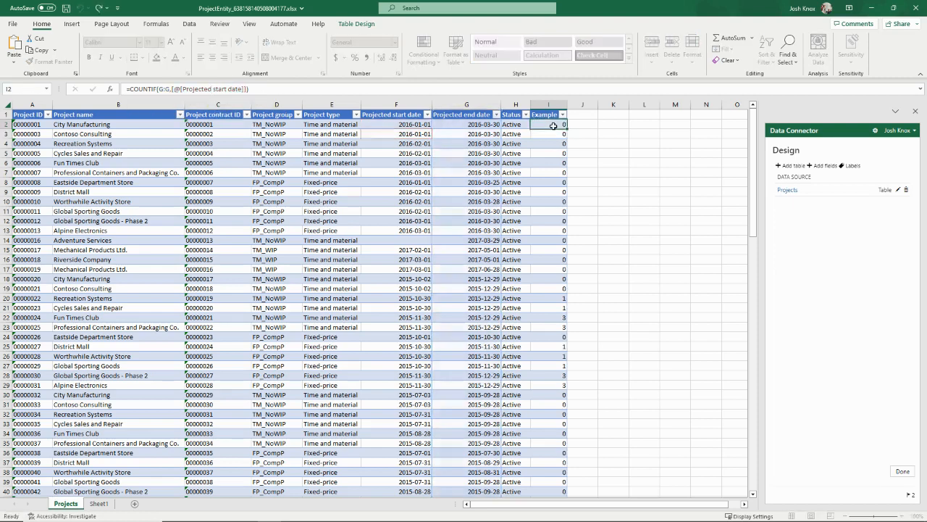
pyautogui.moveTo(249, 89); pyautogui.dragTo(158, 89)
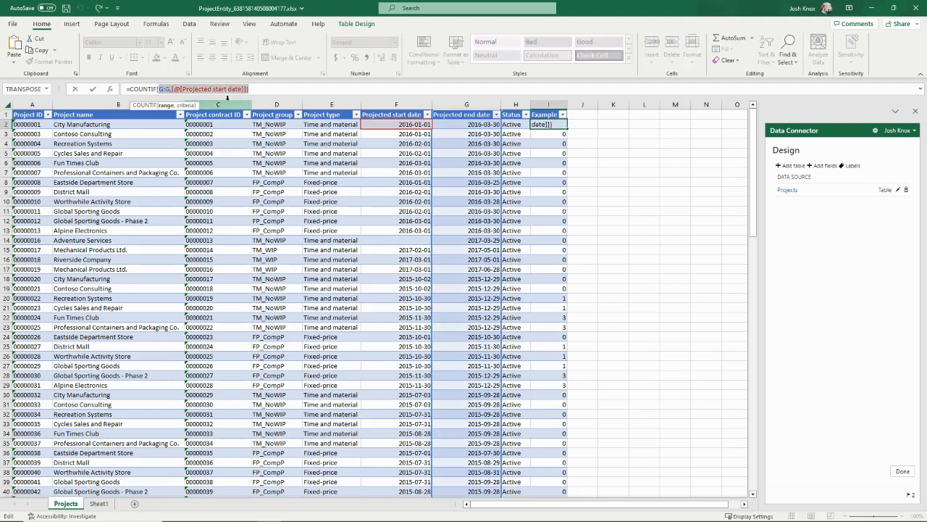
pyautogui.press('BackSpace')
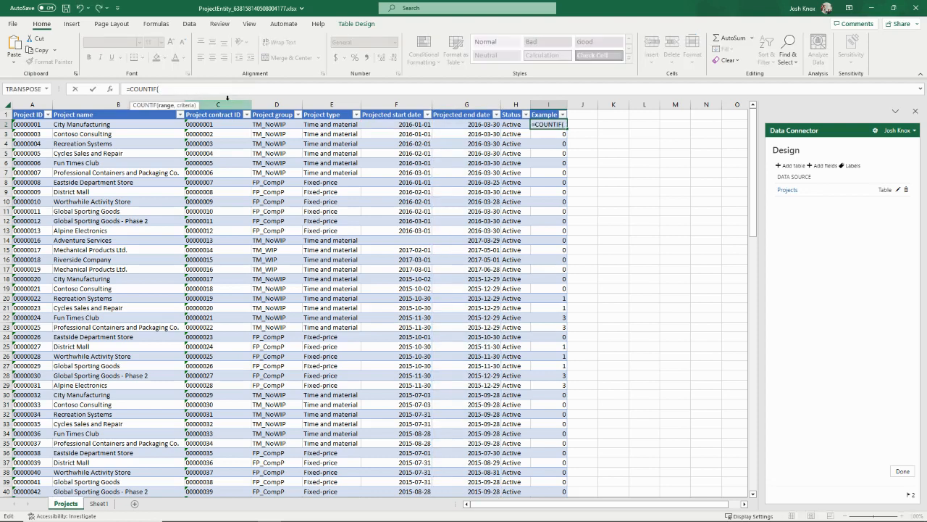
pyautogui.click(396, 105)
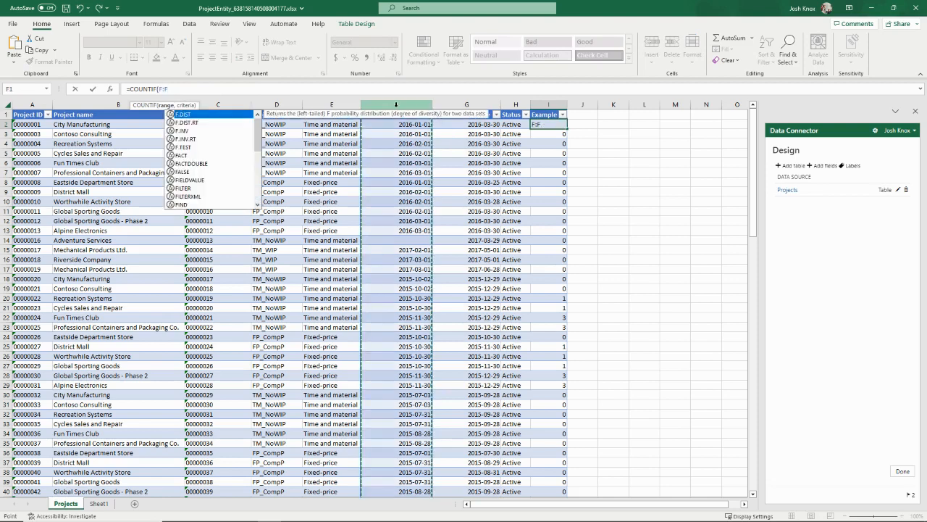
pyautogui.write(',')
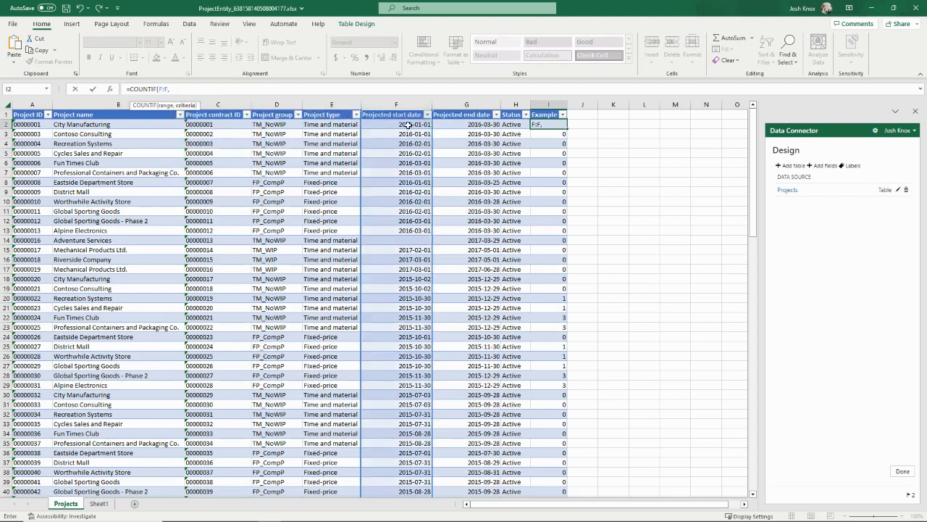
pyautogui.click(408, 125)
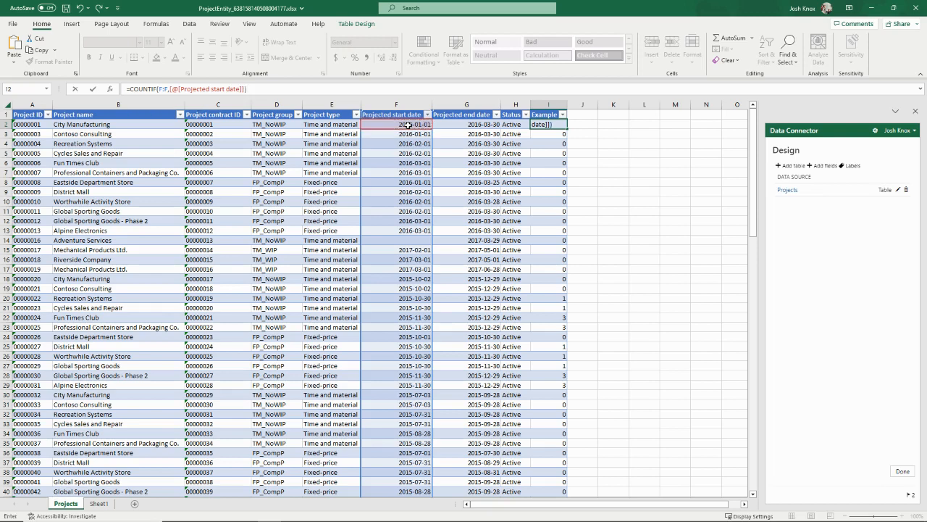
pyautogui.press('Return')
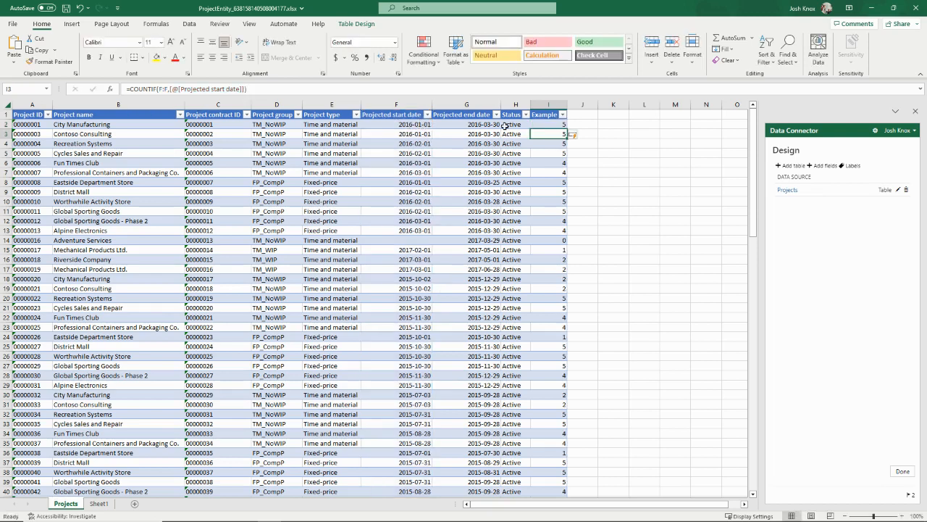
# Copy the COUNTIF formula from cell I2 into the Example field's formula in the Projects table's design, replacing ="TEST".
pyautogui.click(542, 122)
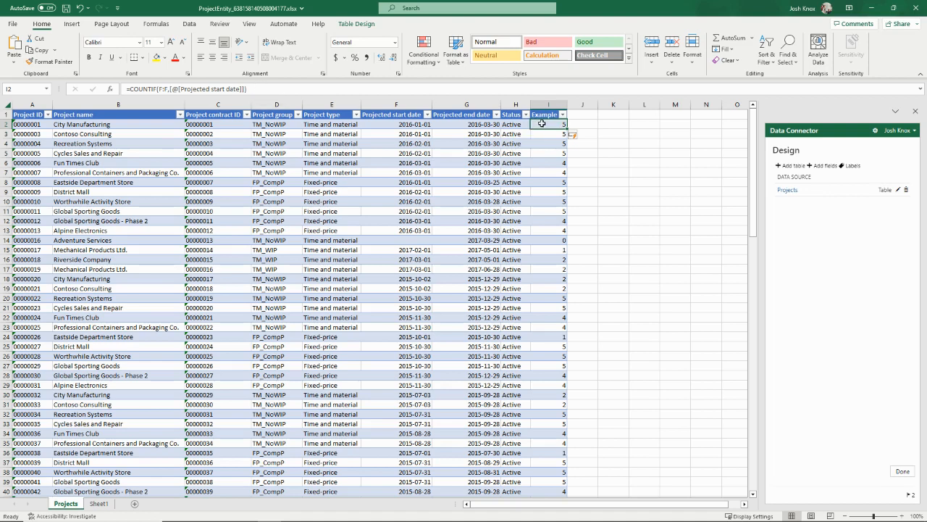
pyautogui.moveTo(270, 87); pyautogui.dragTo(105, 95)
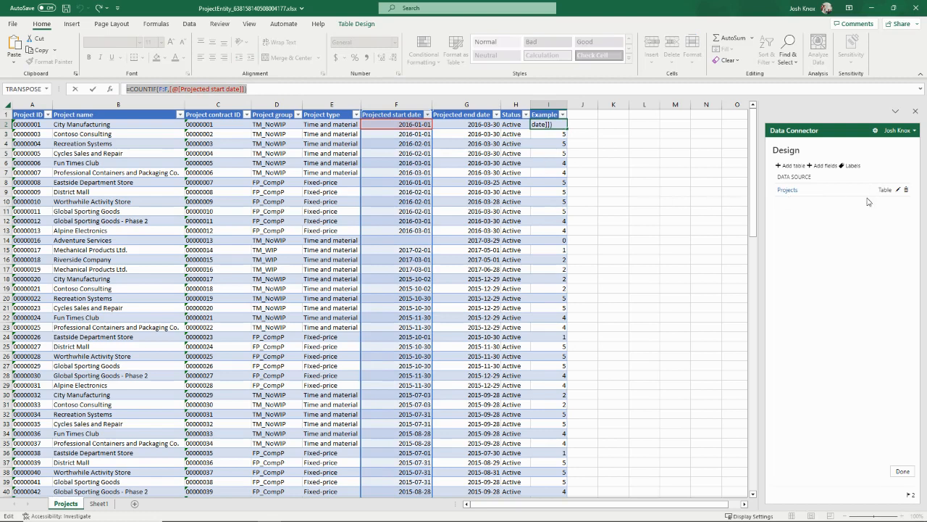
pyautogui.click(898, 189)
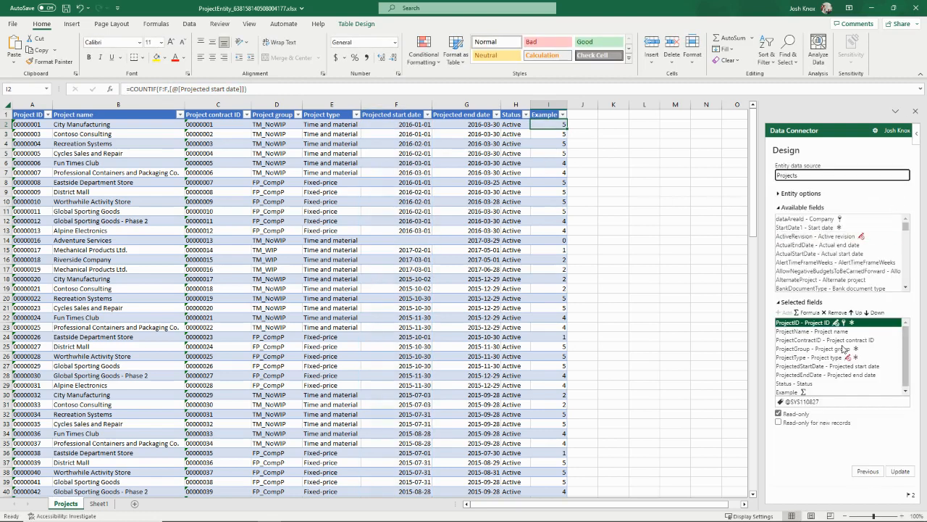
pyautogui.click(815, 391)
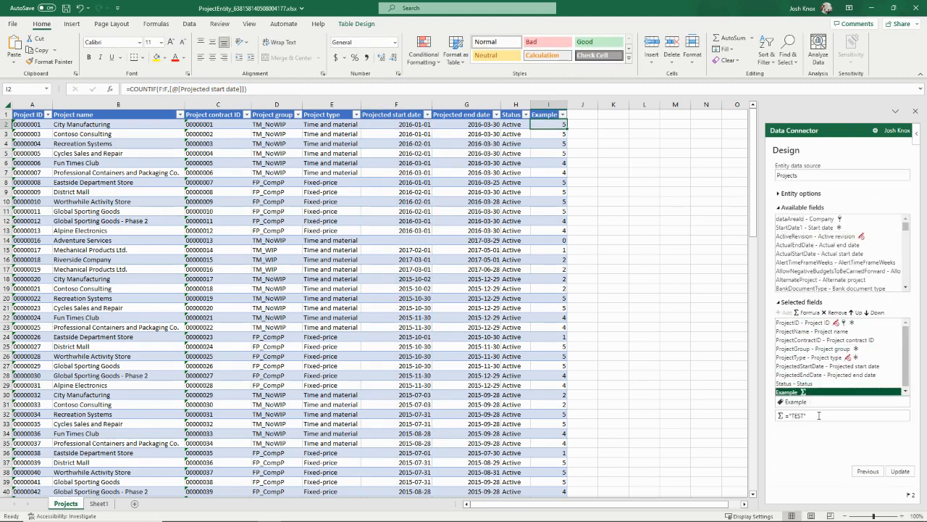
pyautogui.click(818, 416)
pyautogui.hotkey('ctrl', 'v')
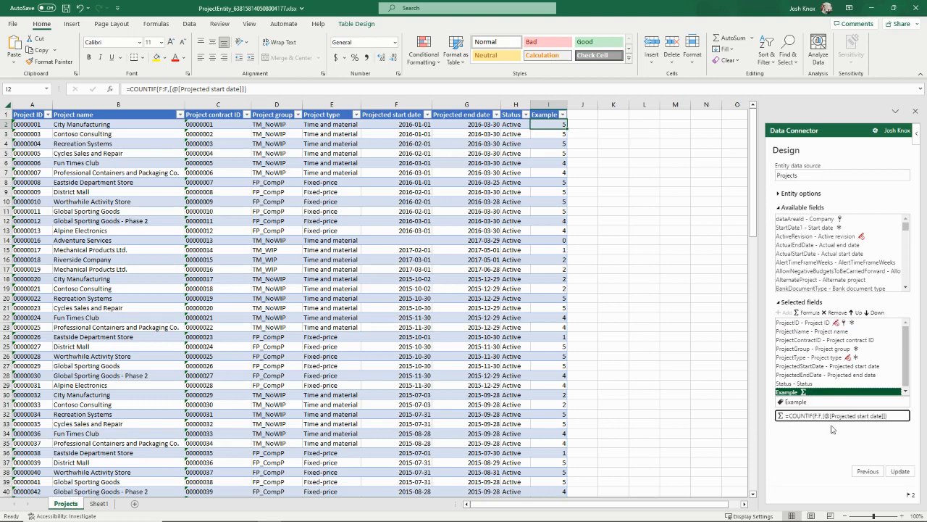
# Relabel the Example formula field as "Concurrent Projected Start Dates" and apply the design update.
pyautogui.doubleClick(813, 402)
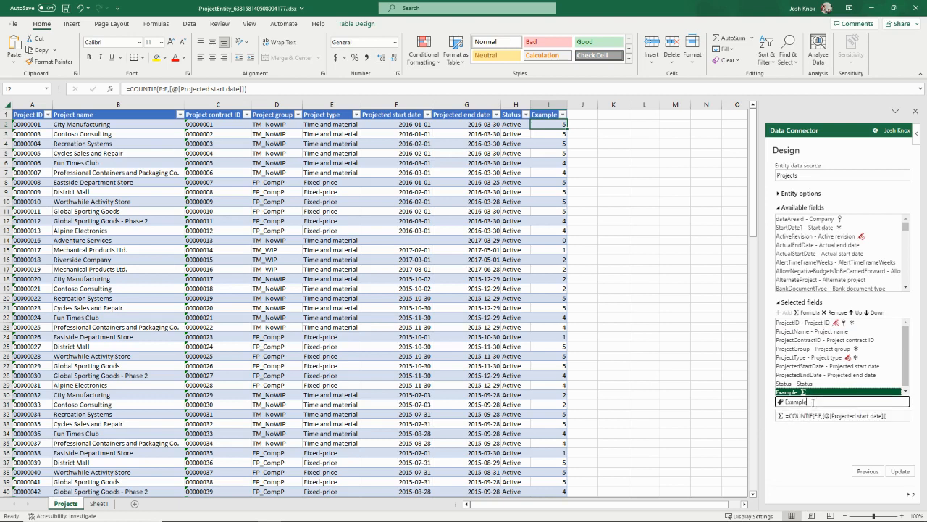
pyautogui.write('Concurrent Projected Start Dates')
pyautogui.click(897, 471)
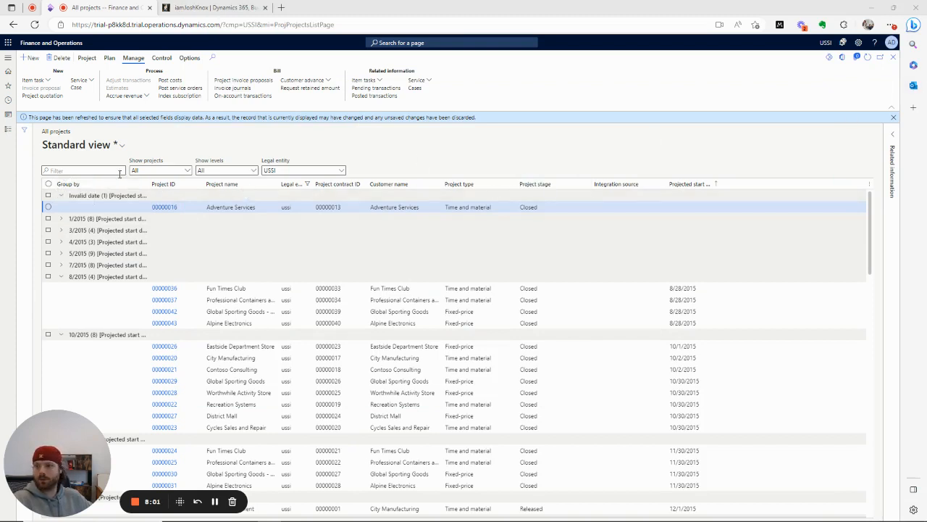
# In Finance and Operations, reload the All projects page and set Show projects to All.
pyautogui.click(35, 25)
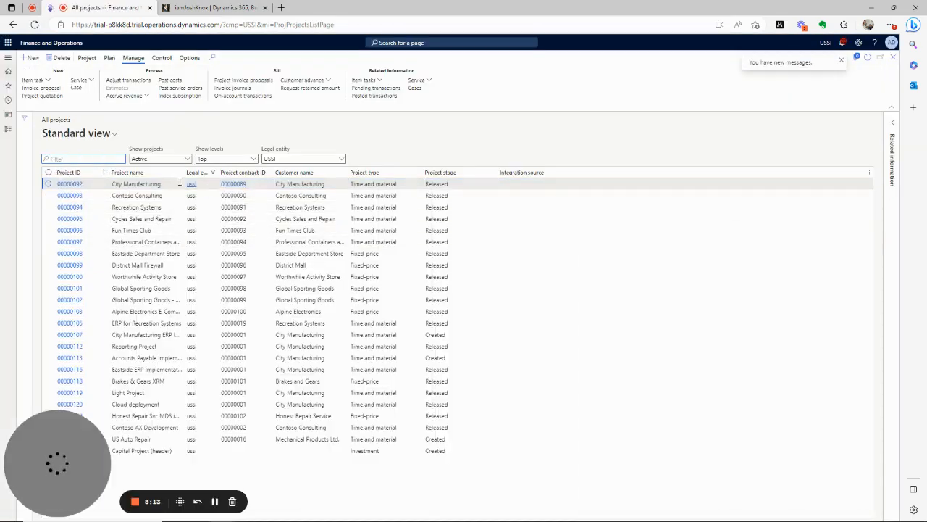
pyautogui.click(69, 172)
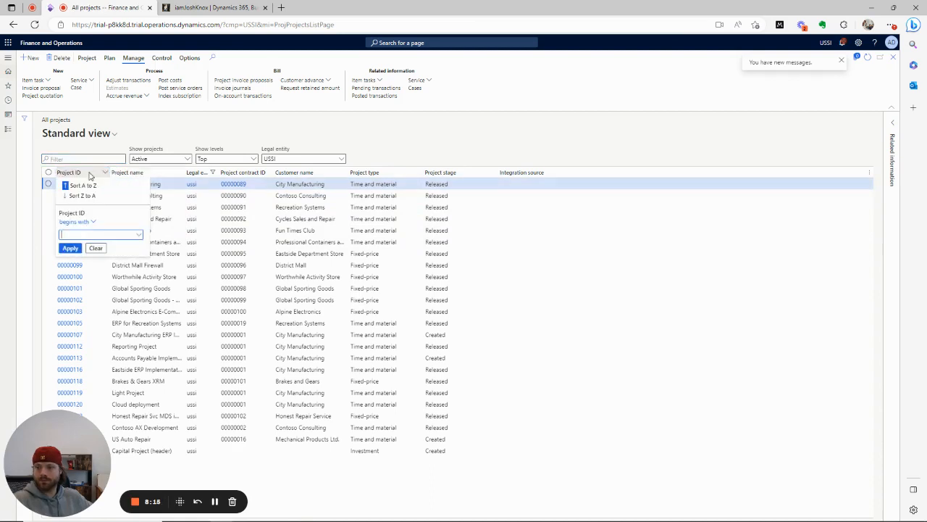
pyautogui.click(187, 159)
pyautogui.click(188, 160)
pyautogui.click(157, 180)
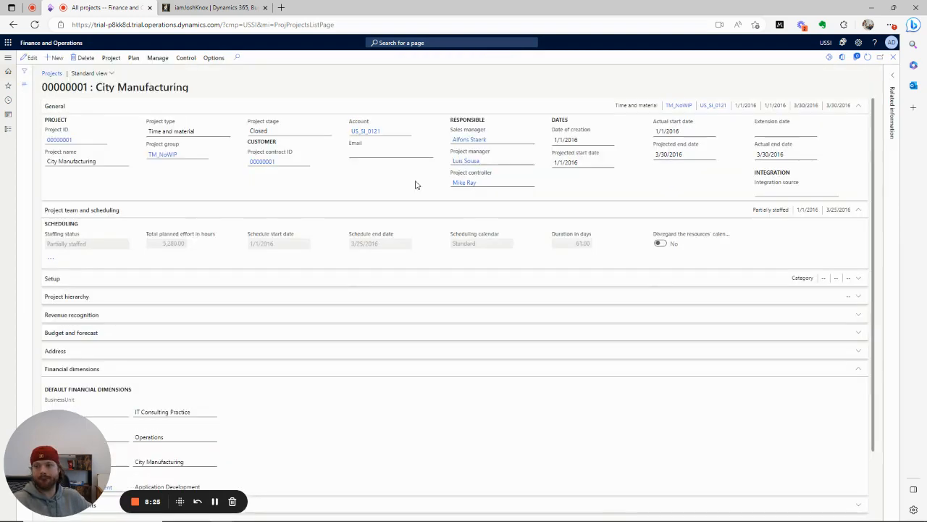
# Edit the City Manufacturing project 00000001, set its projected start date to 2/2/2016, and save the record.
pyautogui.click(32, 61)
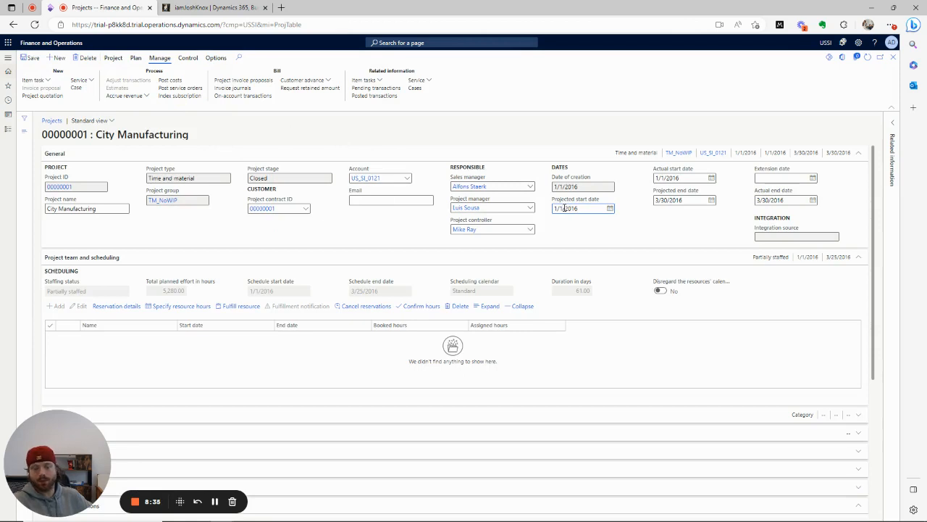
pyautogui.write('2')
pyautogui.press('Tab')
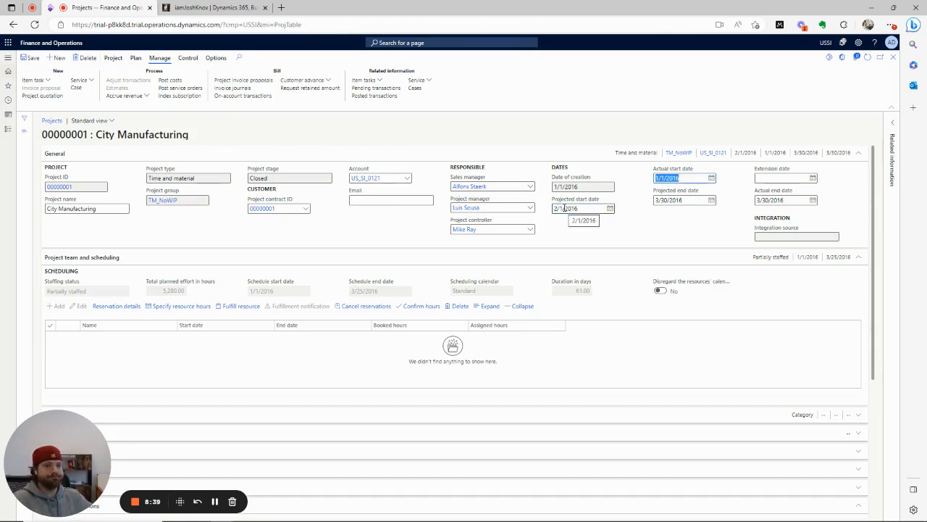
pyautogui.click(564, 208)
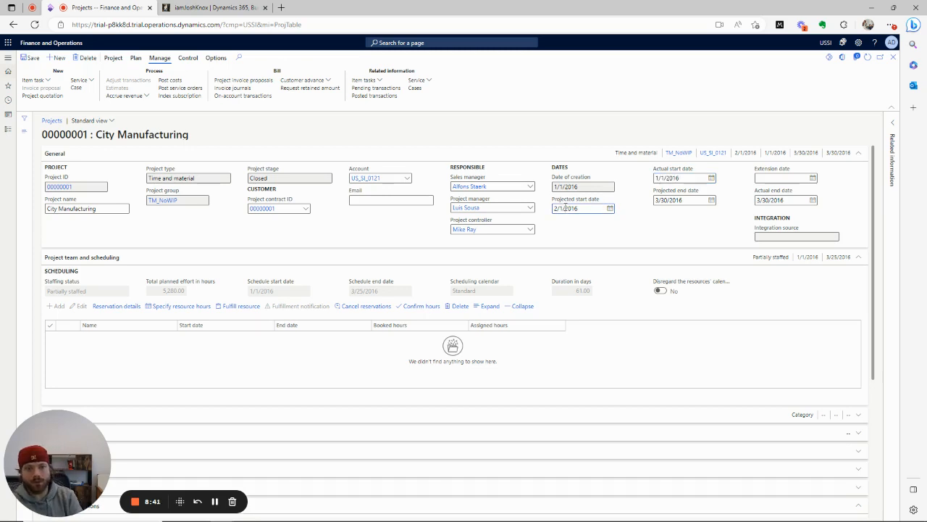
pyautogui.press('BackSpace')
pyautogui.write('2')
pyautogui.press('Tab')
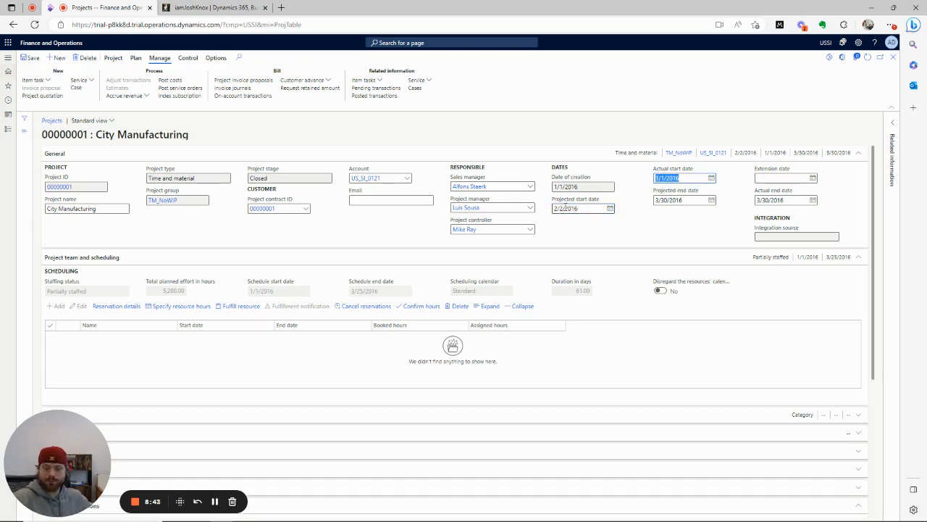
pyautogui.click(27, 60)
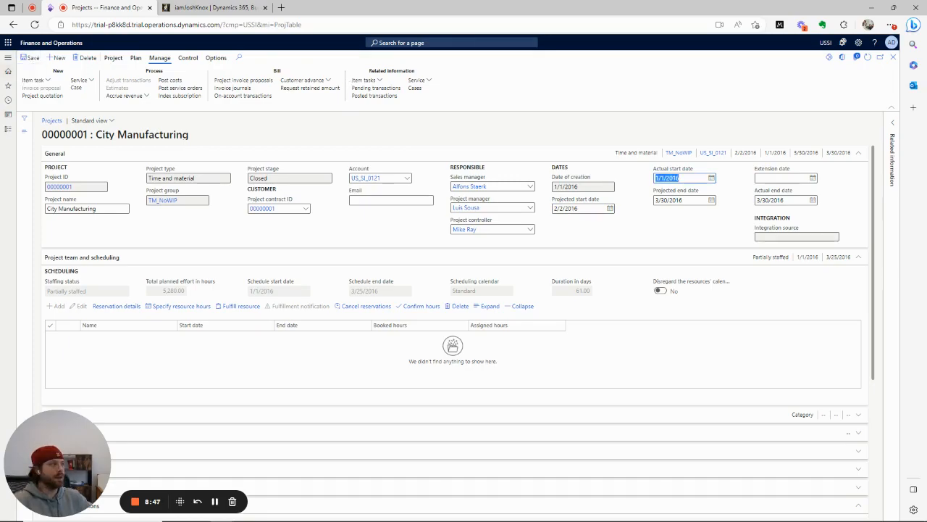
# Switch back to the Excel workbook, maximize its window, and finish the Data Connector design editing.
pyautogui.moveTo(926, 89); pyautogui.dragTo(522, 67)
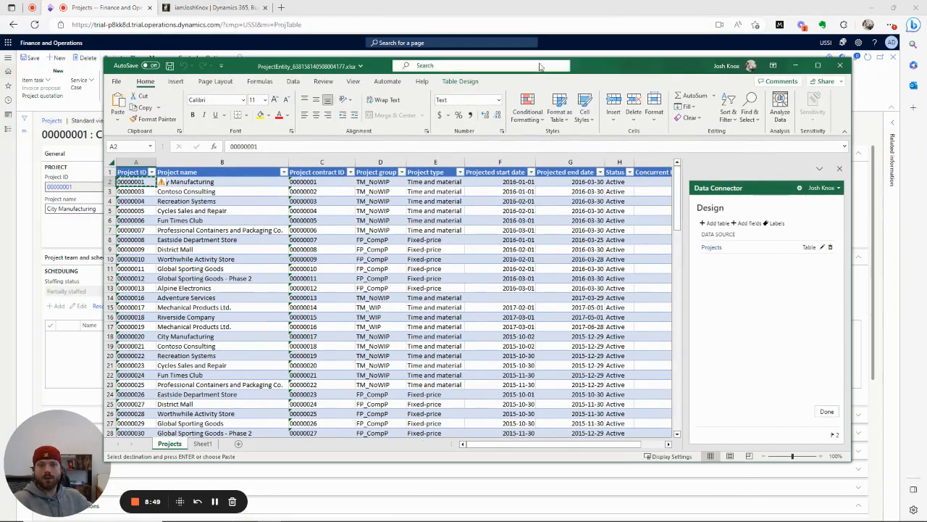
pyautogui.doubleClick(597, 63)
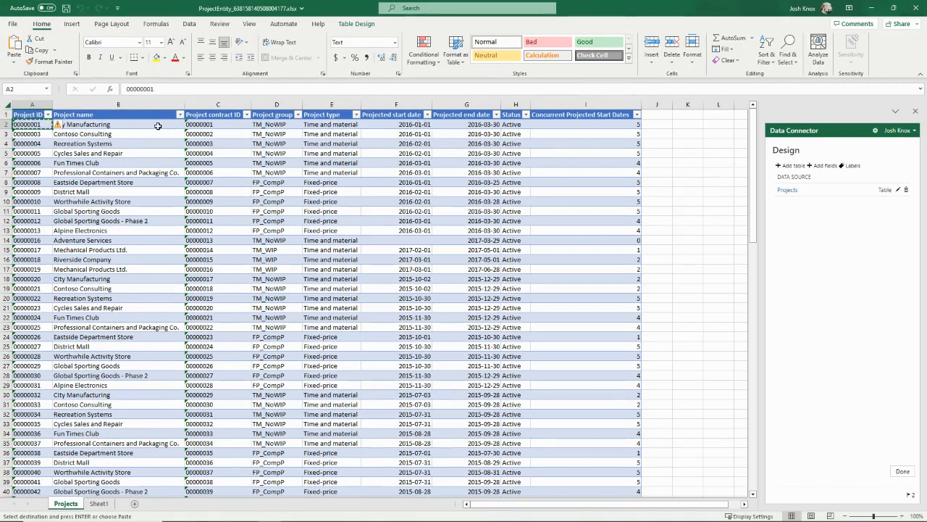
pyautogui.click(902, 471)
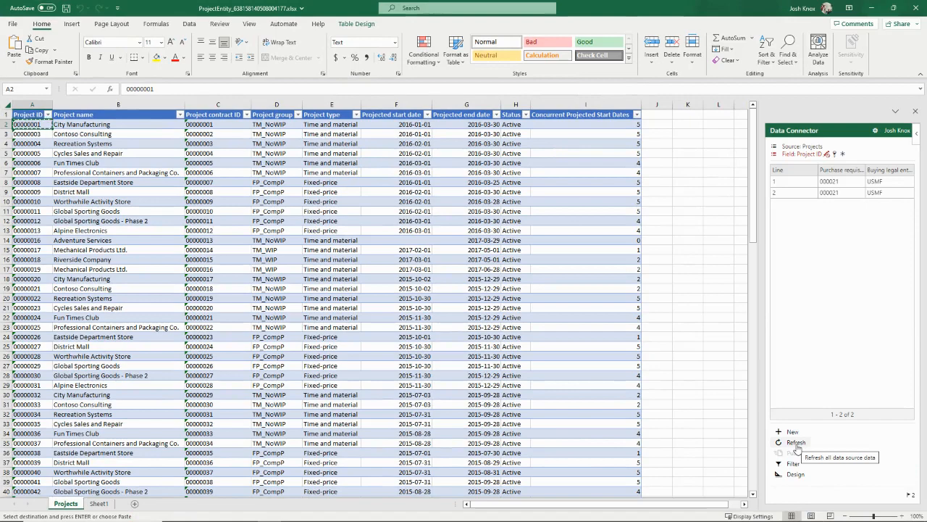
# Refresh all data source data, accept overwriting the workbook changes, and select the first project's Concurrent Projected Start Dates cell.
pyautogui.click(797, 444)
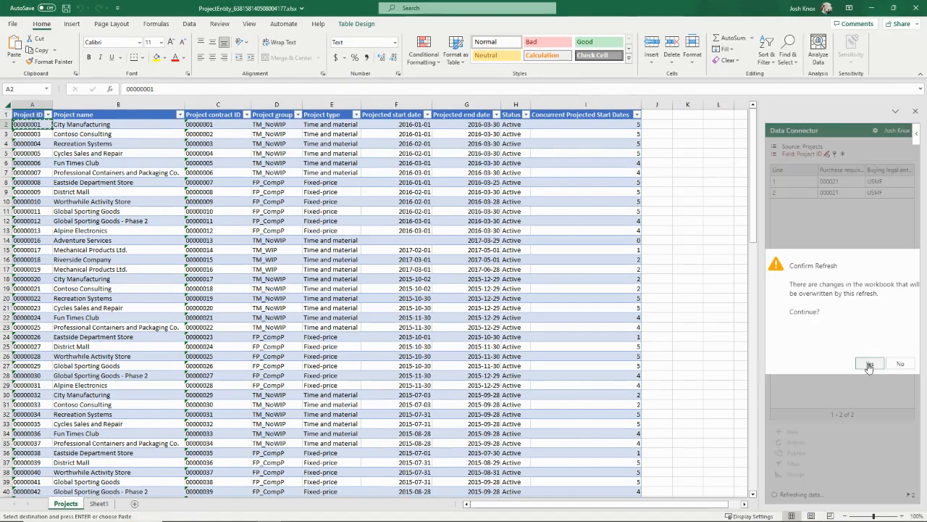
pyautogui.click(869, 365)
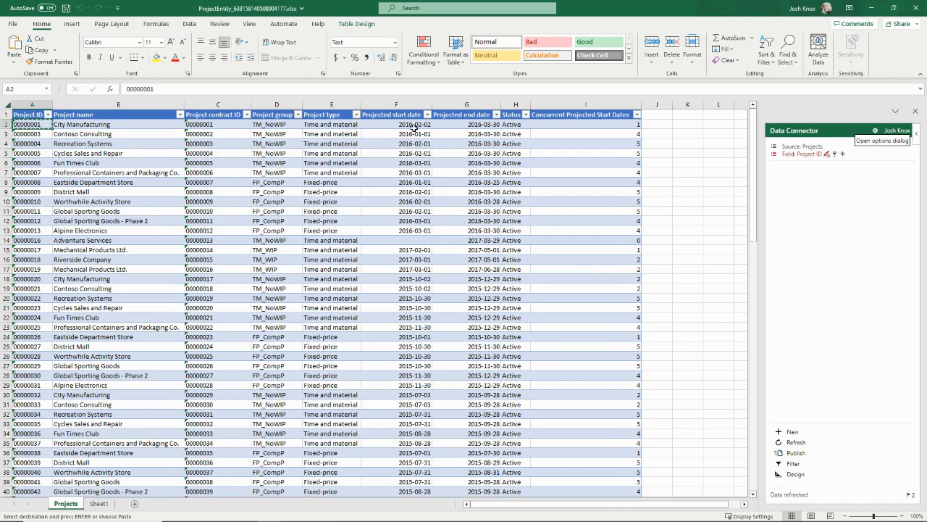
pyautogui.click(602, 123)
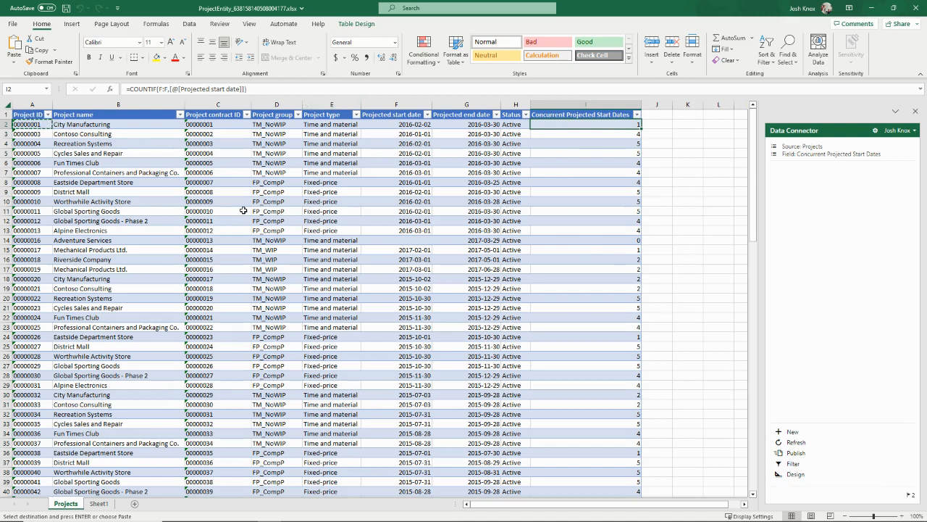
# Examine the Priority Projects and Priority columns of the table on Sheet1.
pyautogui.click(100, 504)
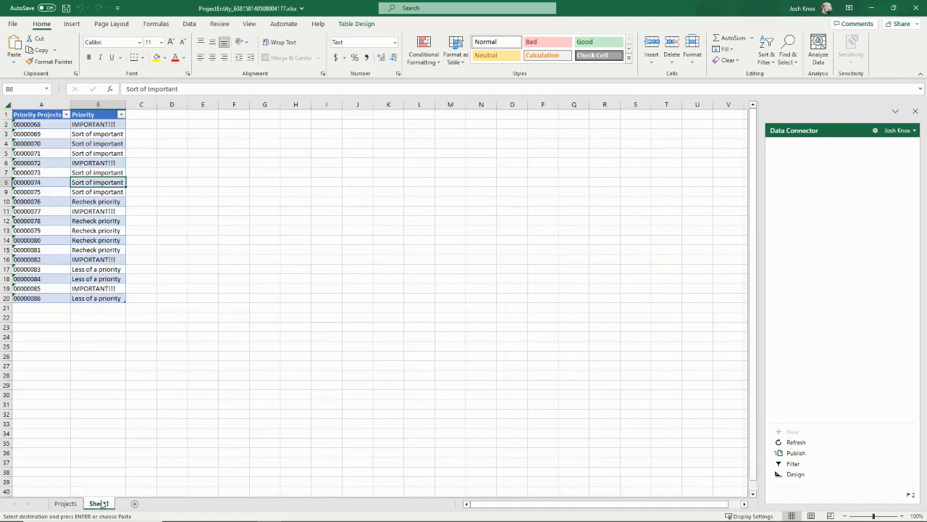
pyautogui.moveTo(37, 114); pyautogui.dragTo(76, 113)
pyautogui.hotkey('ctrl', 'c')
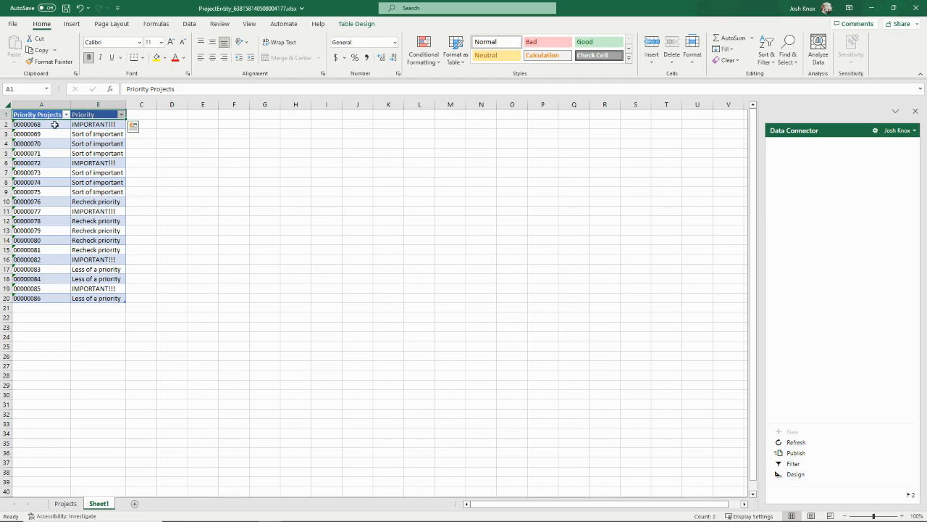
pyautogui.moveTo(92, 298); pyautogui.dragTo(29, 101)
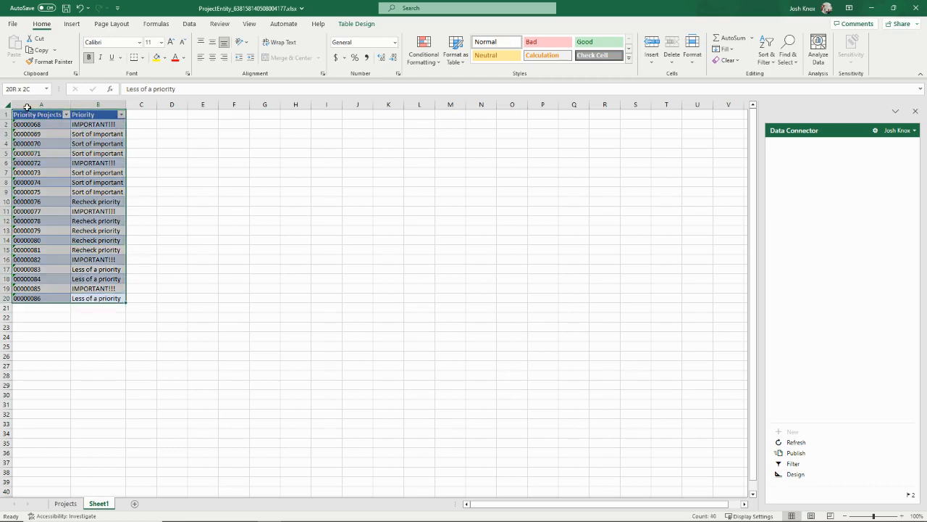
pyautogui.moveTo(84, 124); pyautogui.dragTo(85, 299)
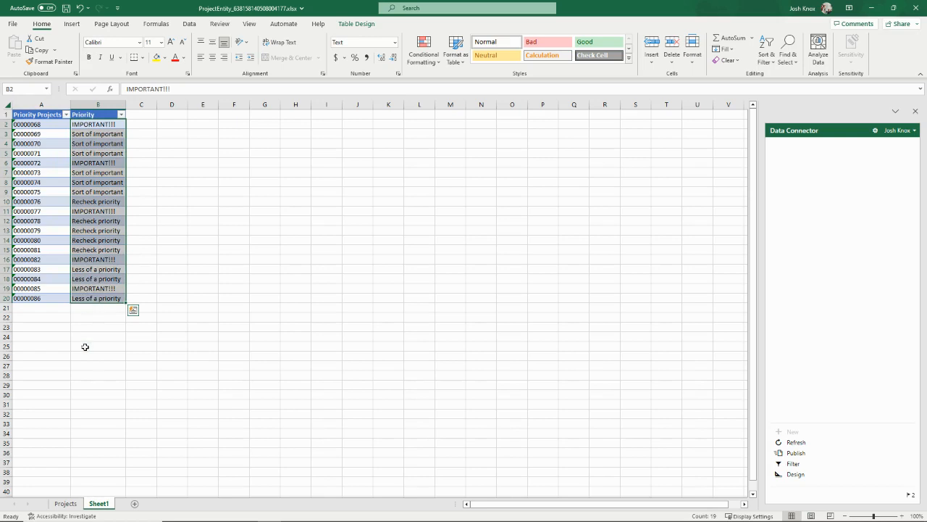
pyautogui.click(49, 164)
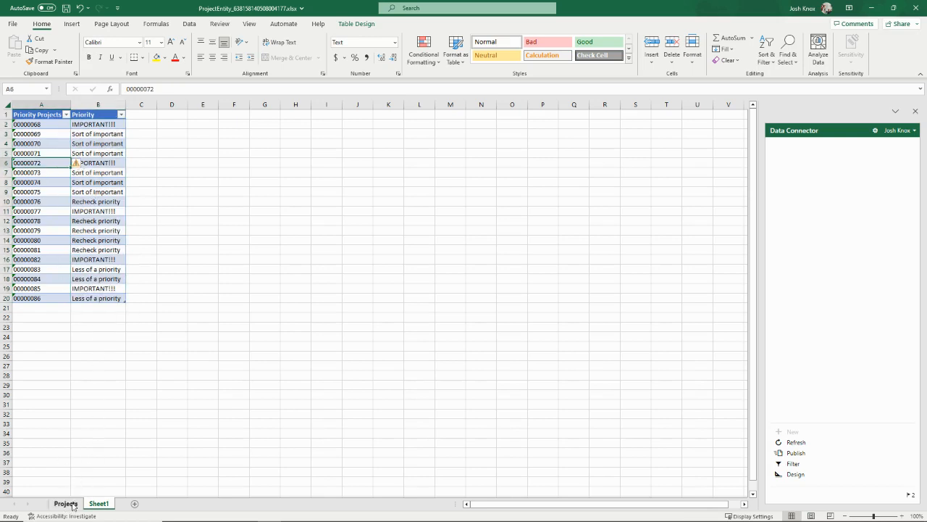
pyautogui.click(35, 133)
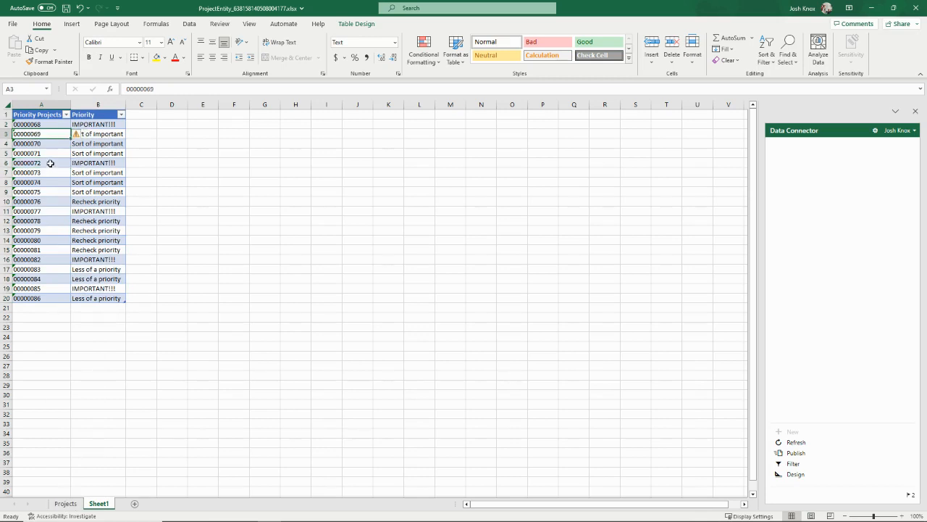
# Filter the Projects table to the Project ID 00000068 copied from Sheet1, and restore the display of all projects.
pyautogui.click(44, 125)
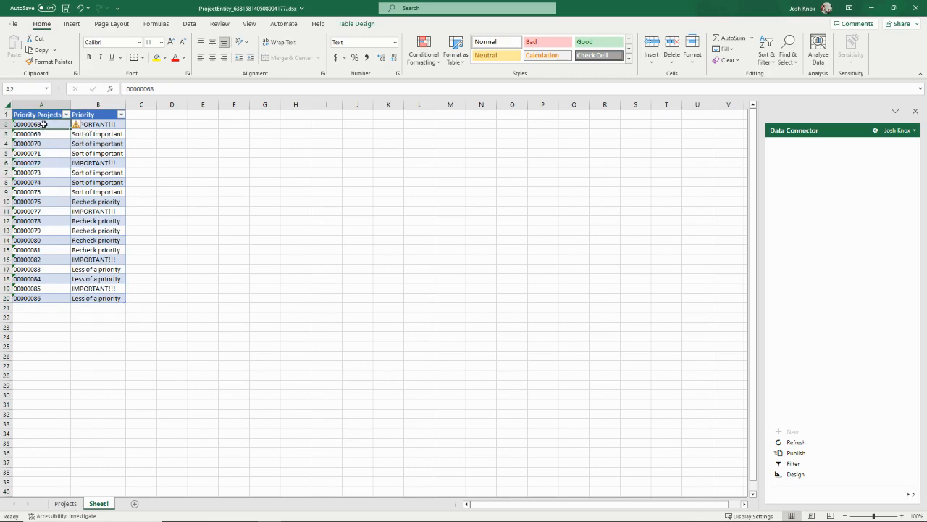
pyautogui.hotkey('ctrl', 'c')
pyautogui.click(65, 504)
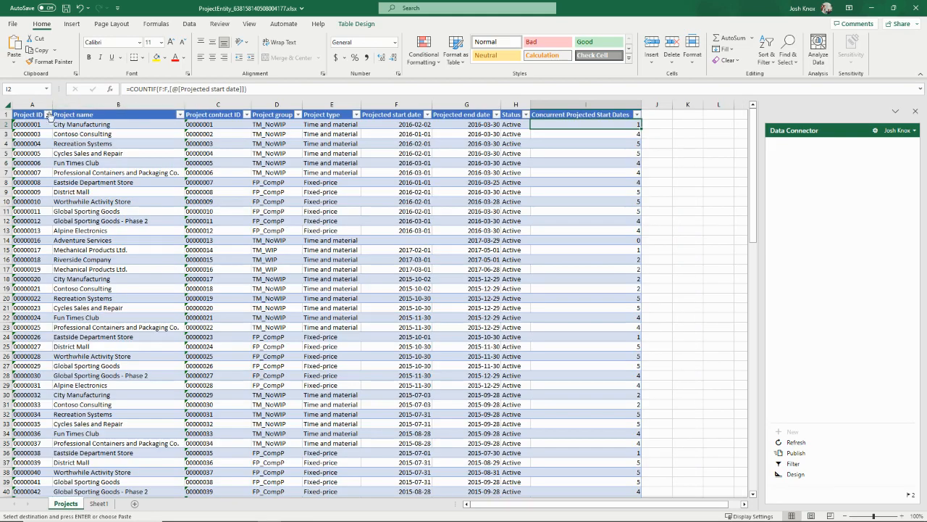
pyautogui.click(47, 114)
pyautogui.click(43, 217)
pyautogui.hotkey('ctrl', 'v')
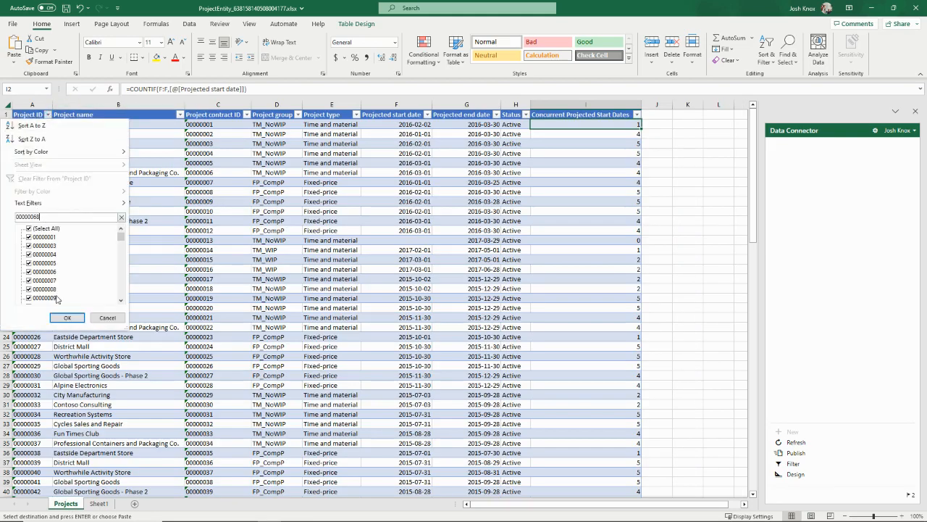
pyautogui.click(68, 317)
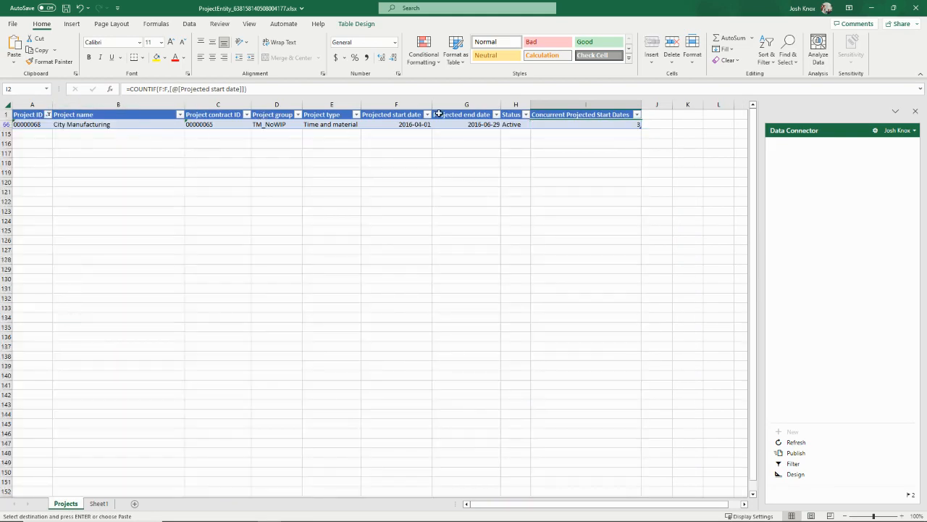
pyautogui.click(48, 115)
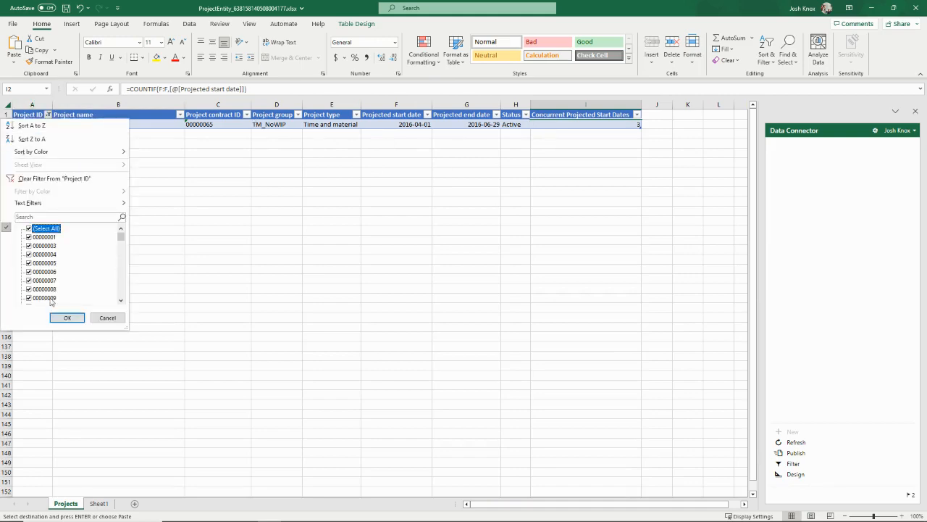
pyautogui.click(67, 317)
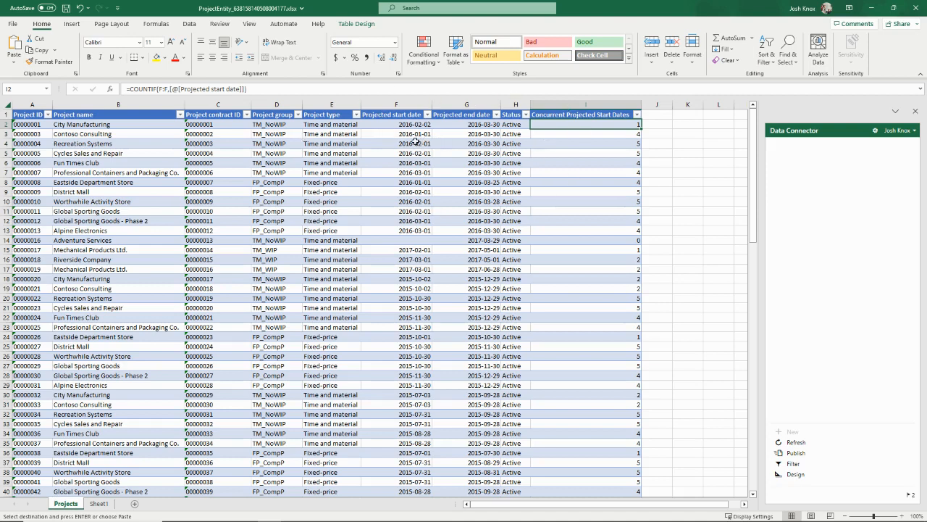
# Add a "Project priority" column to the Projects table, directly after Concurrent Projected Start Dates.
pyautogui.click(653, 116)
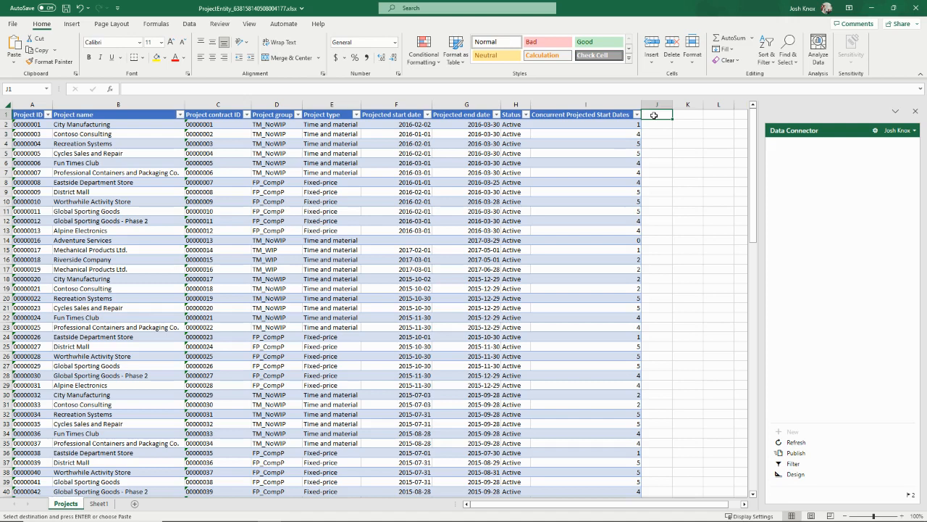
pyautogui.write('Project')
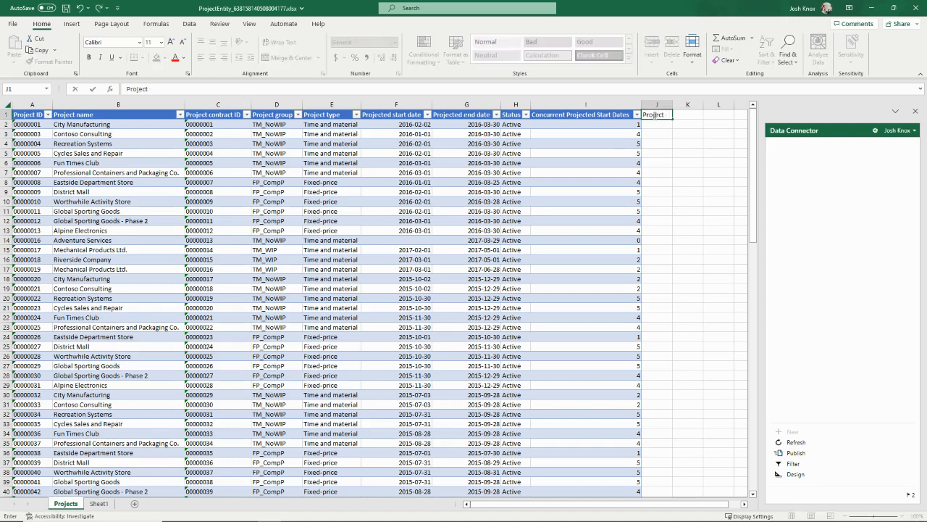
pyautogui.write(' priority')
pyautogui.press('Return')
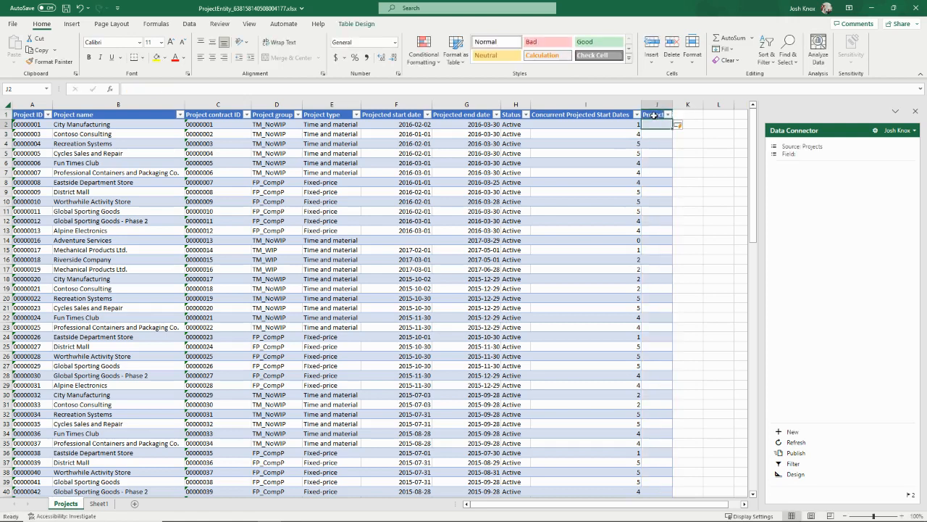
# Fill the Project priority column with =VLOOKUP([@[Project ID]],Table4[#All],2,0), using the whole priority table on Sheet1 as the lookup range.
pyautogui.write('=vlookup')
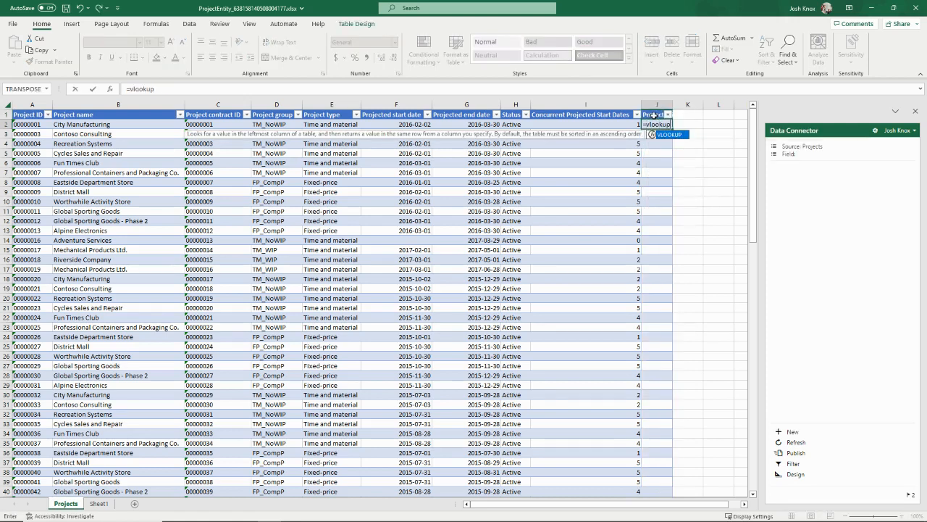
pyautogui.write('(')
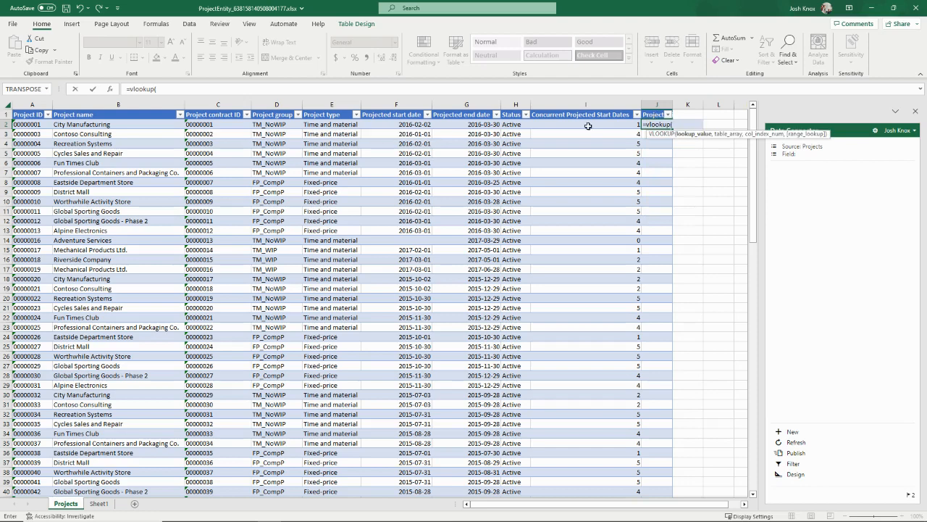
pyautogui.click(27, 124)
pyautogui.write(',')
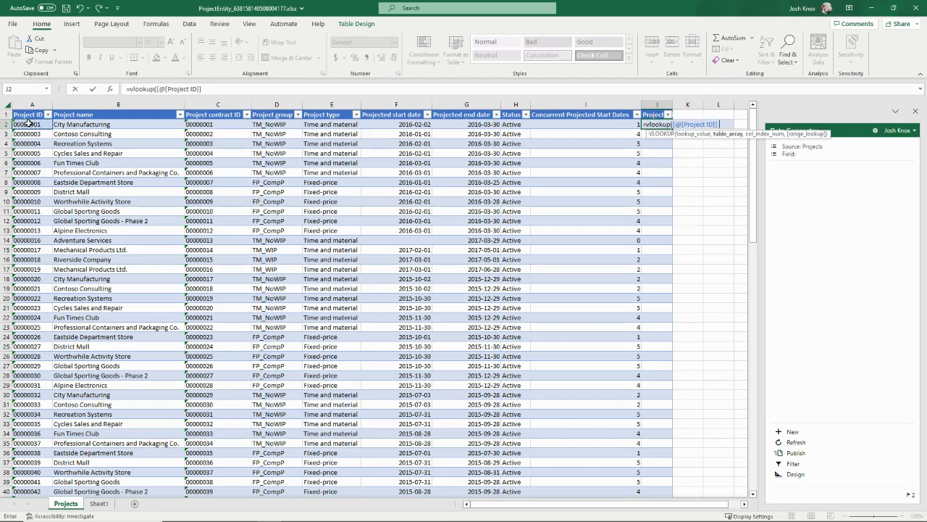
pyautogui.click(98, 503)
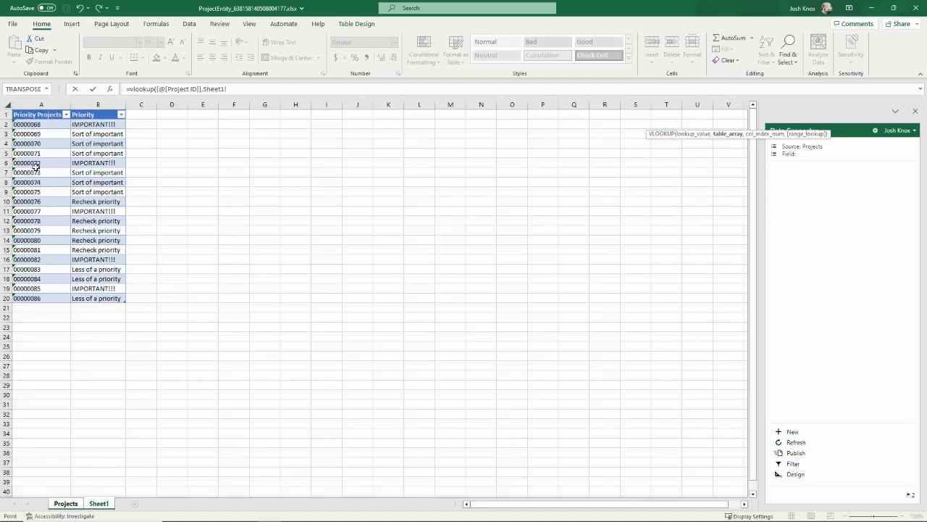
pyautogui.click(30, 115)
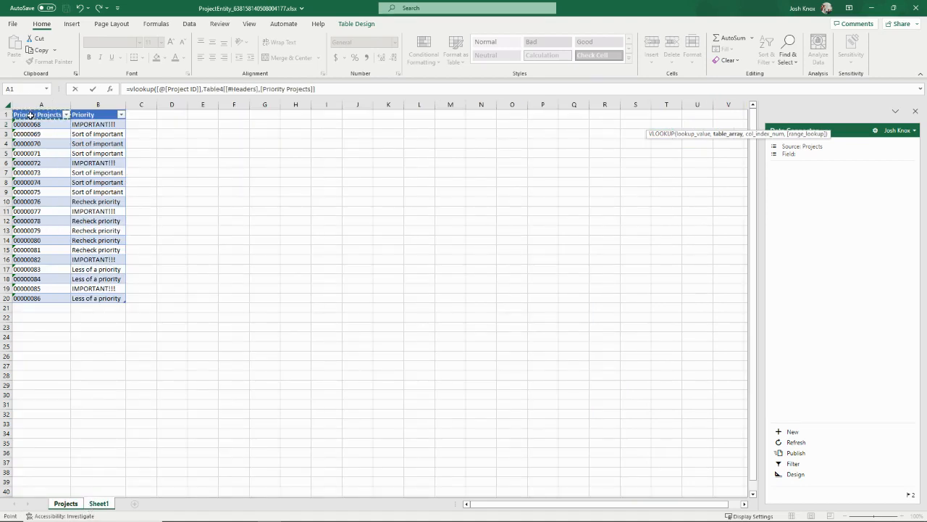
pyautogui.hotkey('ctrl', 'shift', 'Right')
pyautogui.hotkey('ctrl', 'shift', 'Down')
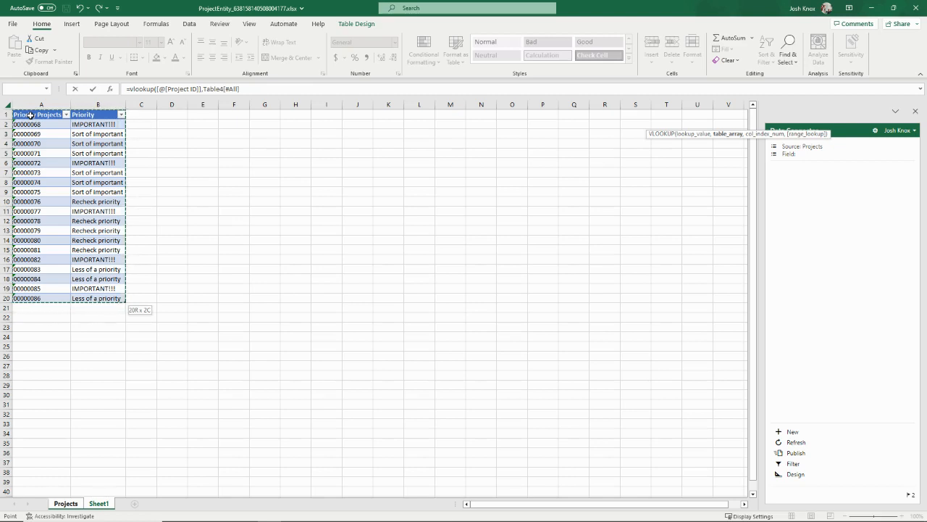
pyautogui.write(',')
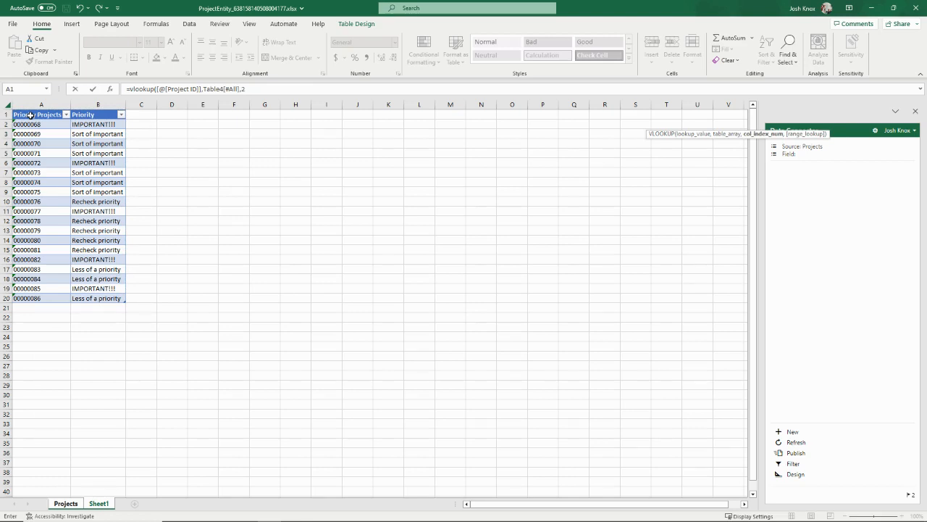
pyautogui.write('2,')
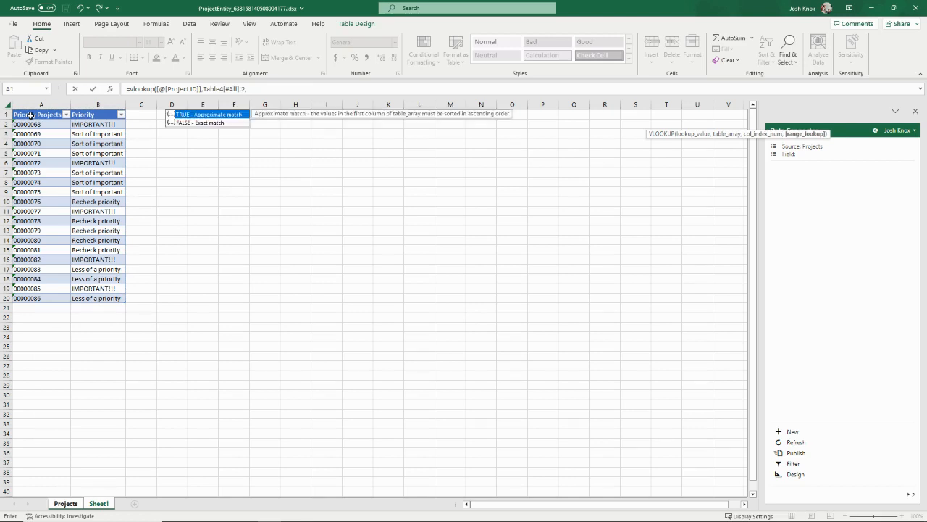
pyautogui.write('0)')
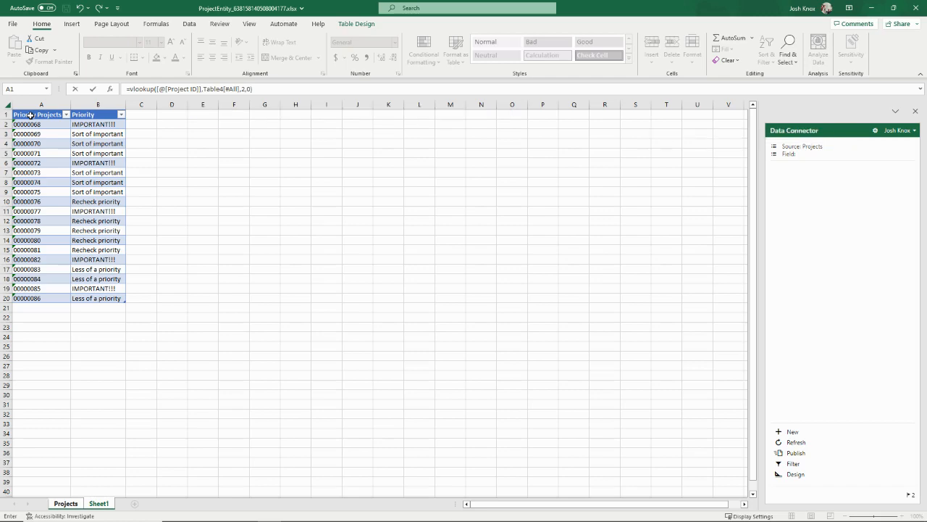
pyautogui.press('Return')
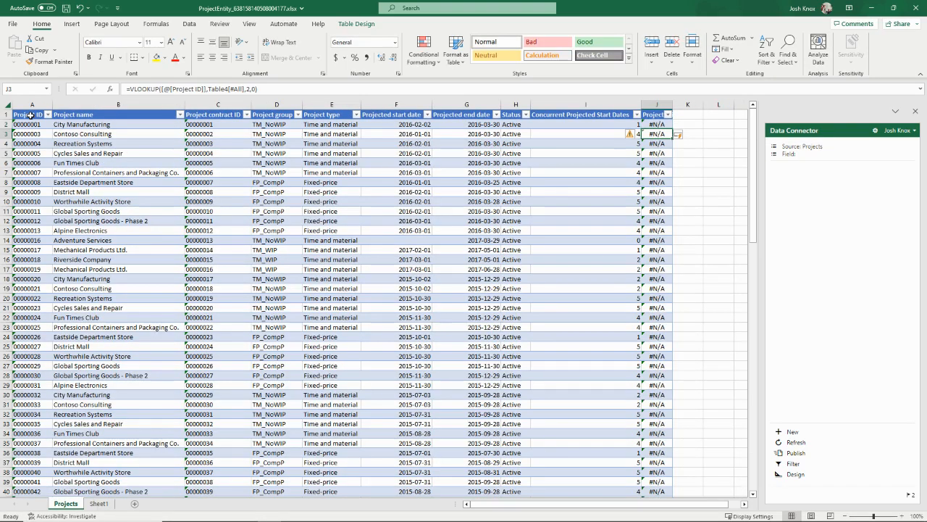
# Check the distinct values in the Project priority column's filter list without applying a filter.
pyautogui.click(655, 124)
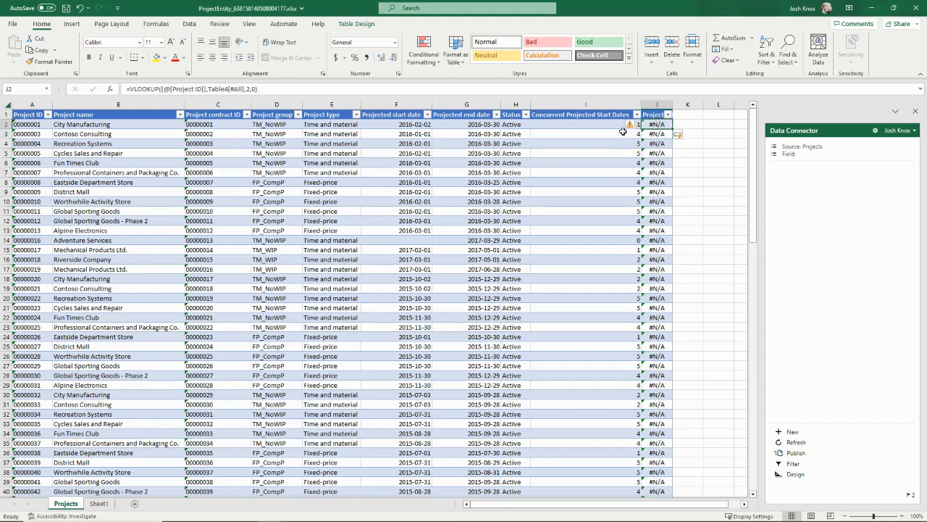
pyautogui.click(667, 114)
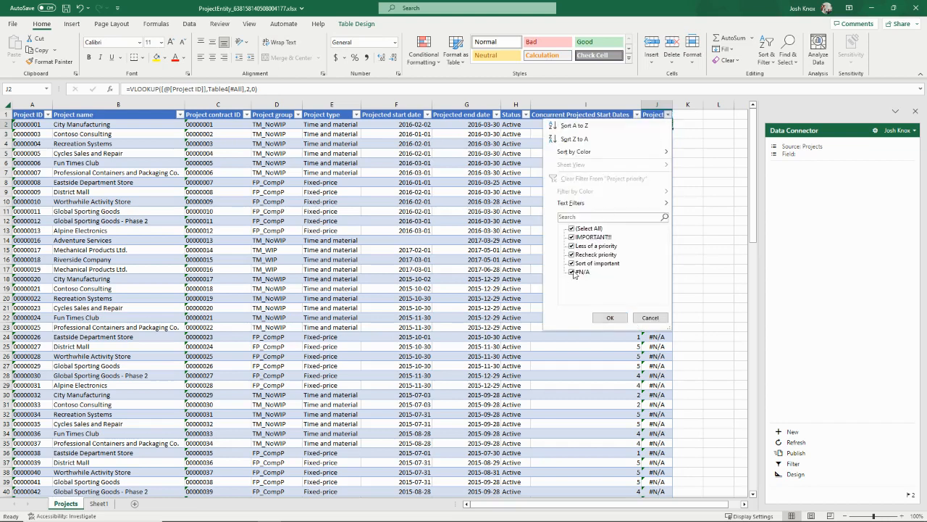
pyautogui.click(649, 318)
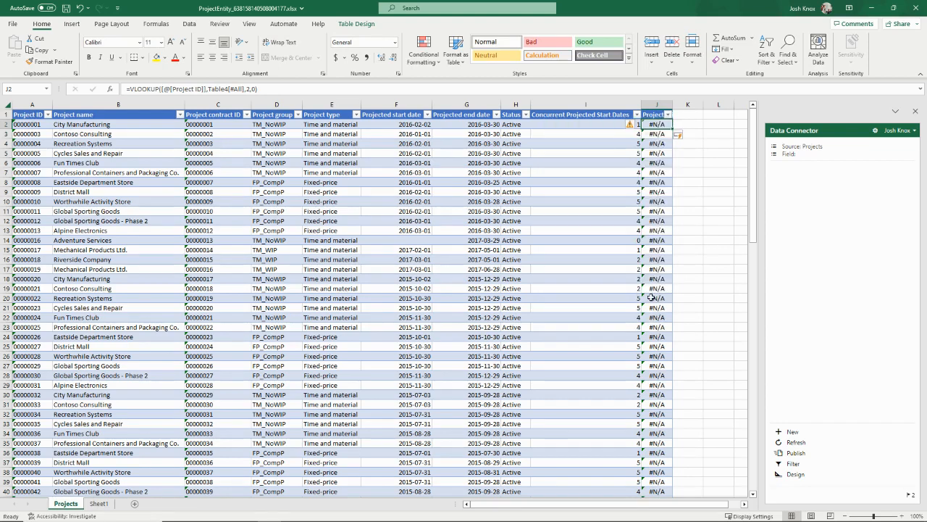
# Wrap the Project priority lookup in IFERROR to return blanks for errors: =IFERROR(VLOOKUP([@[Project ID]],Table4[#All],2,0),"").
pyautogui.click(141, 89)
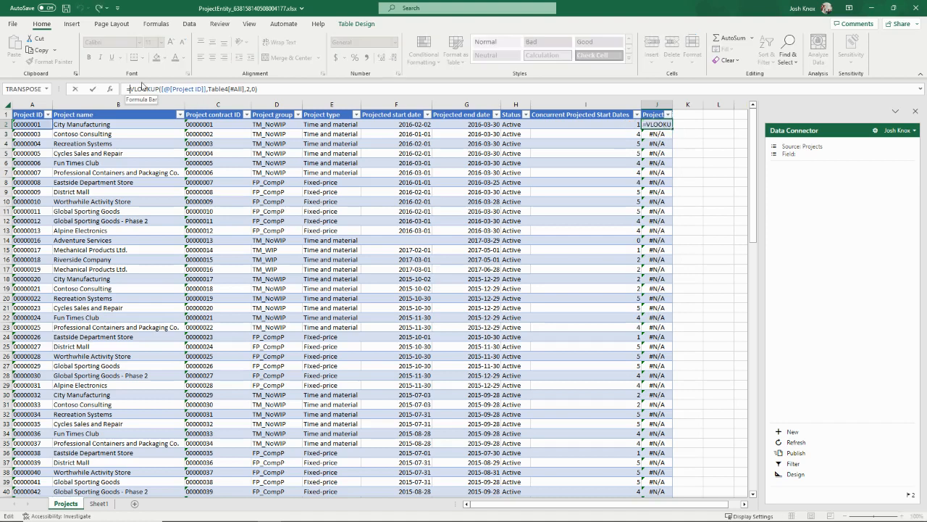
pyautogui.write('If')
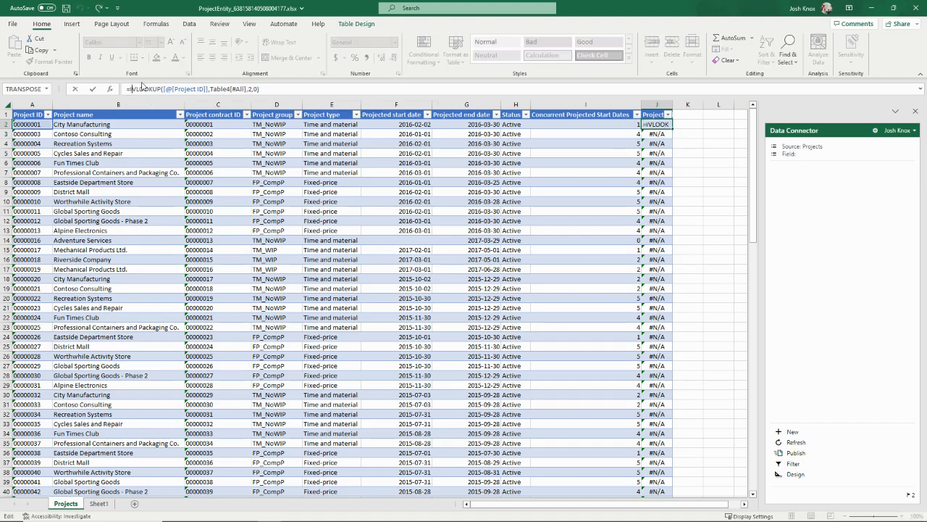
pyautogui.write('e')
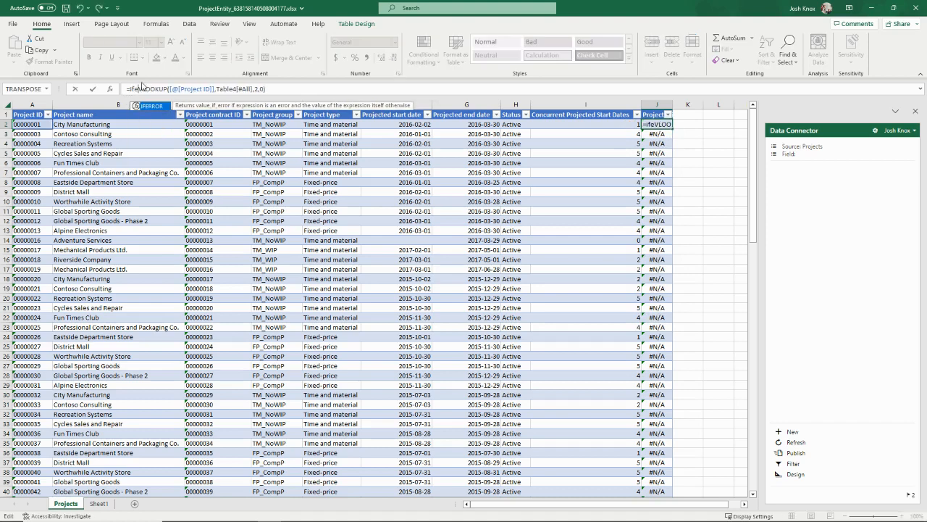
pyautogui.write('rror(')
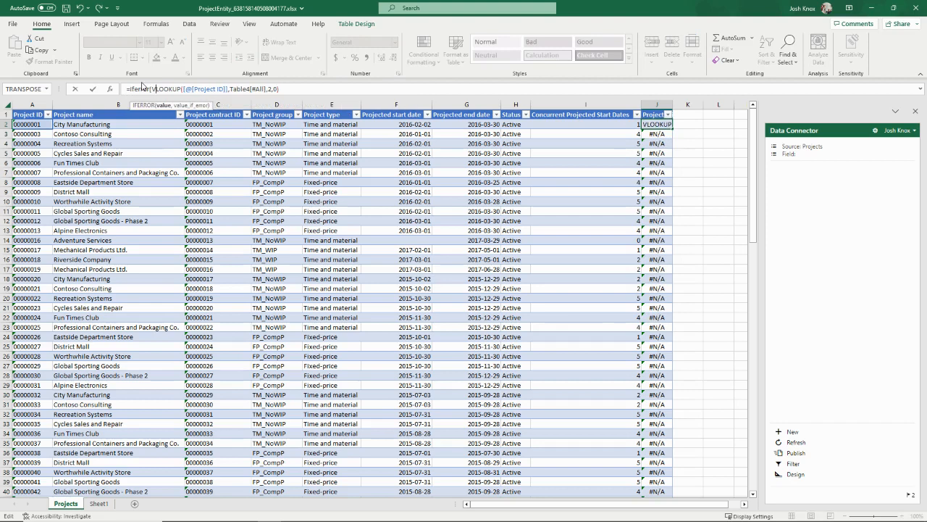
pyautogui.press('Right')
pyautogui.press('Right')
pyautogui.press('Right')
pyautogui.press('Right')
pyautogui.press('Right')
pyautogui.press('Right')
pyautogui.press('Right')
pyautogui.press('Right')
pyautogui.press('Right')
pyautogui.press('Right')
pyautogui.press('Right')
pyautogui.press('Right')
pyautogui.press('Right')
pyautogui.press('Right')
pyautogui.press('Right')
pyautogui.press('Right')
pyautogui.press('Right')
pyautogui.press('Right')
pyautogui.press('Right')
pyautogui.press('Right')
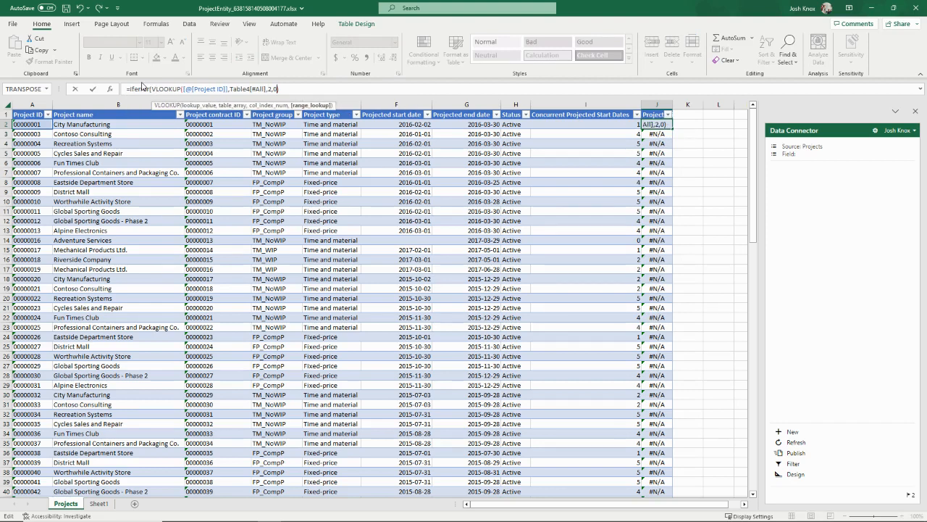
pyautogui.press('Right')
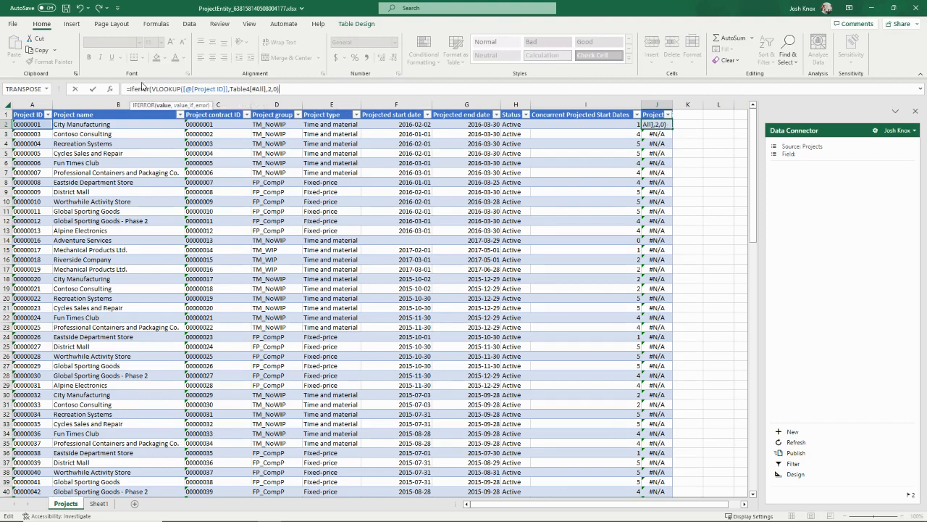
pyautogui.write(',"")')
pyautogui.press('Return')
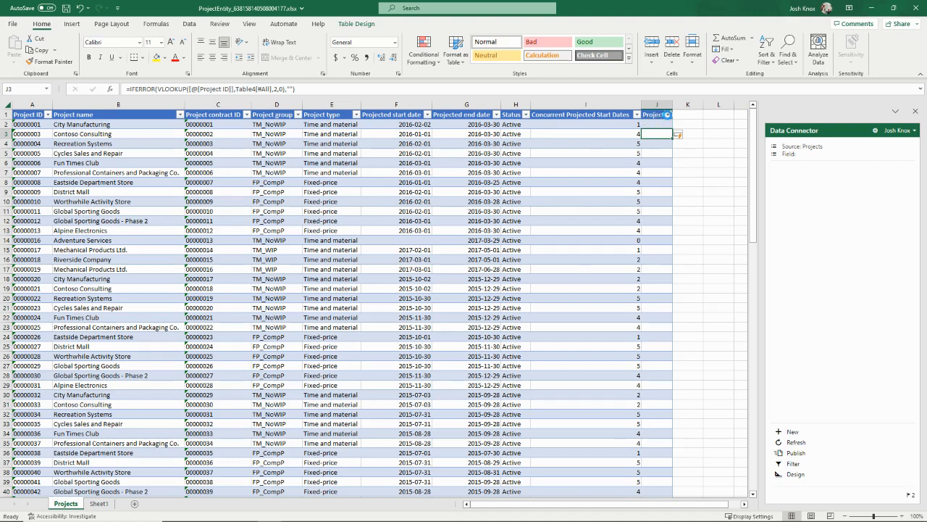
# Filter blanks out of the Project priority column and fit the column width to its contents.
pyautogui.click(667, 115)
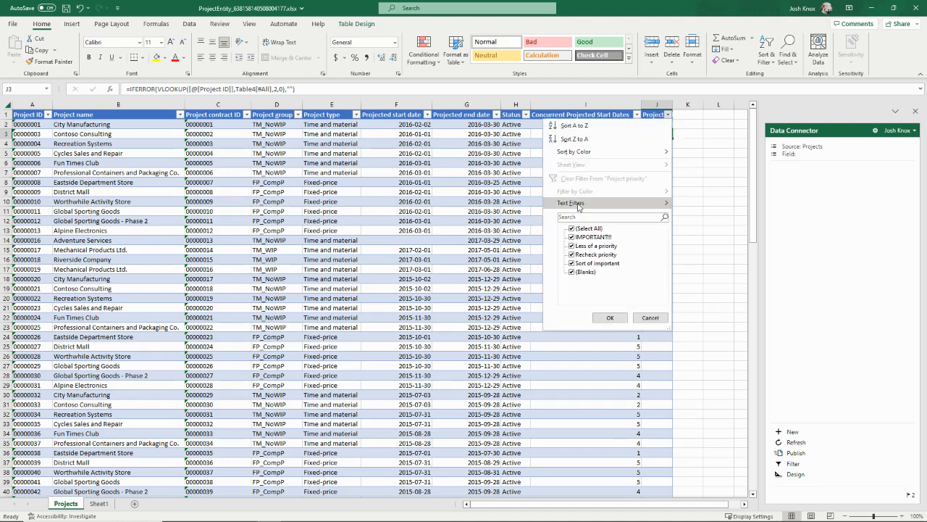
pyautogui.click(571, 272)
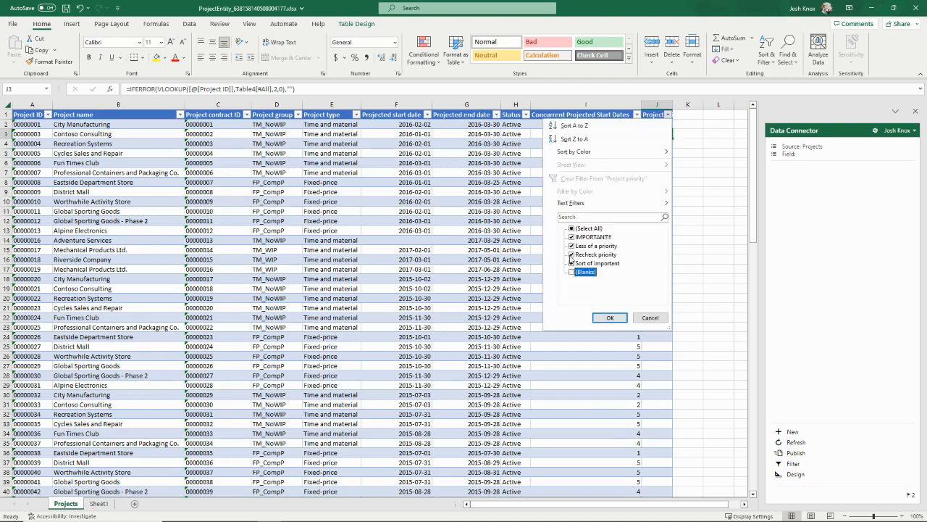
pyautogui.click(609, 318)
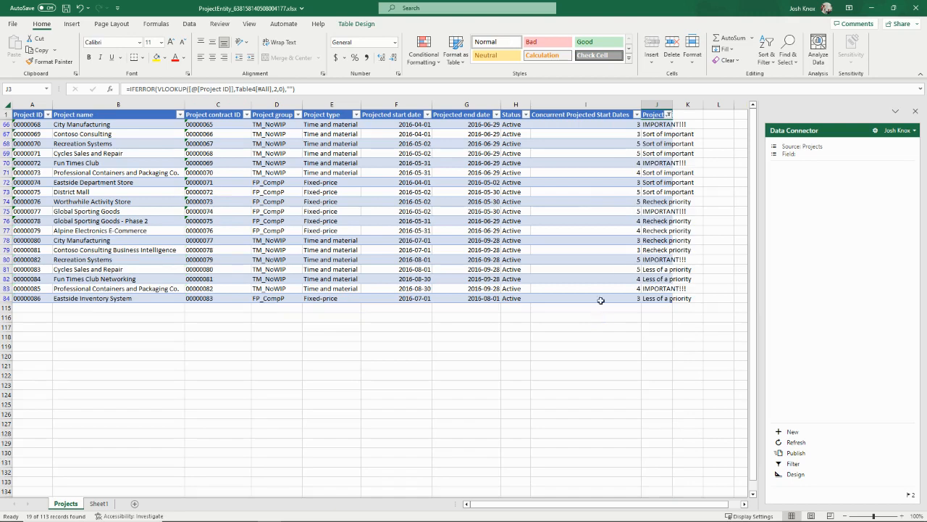
pyautogui.doubleClick(672, 104)
# Copy the complete Project priority formula from the first filtered row, and try to refresh the connected Projects data.
pyautogui.click(669, 124)
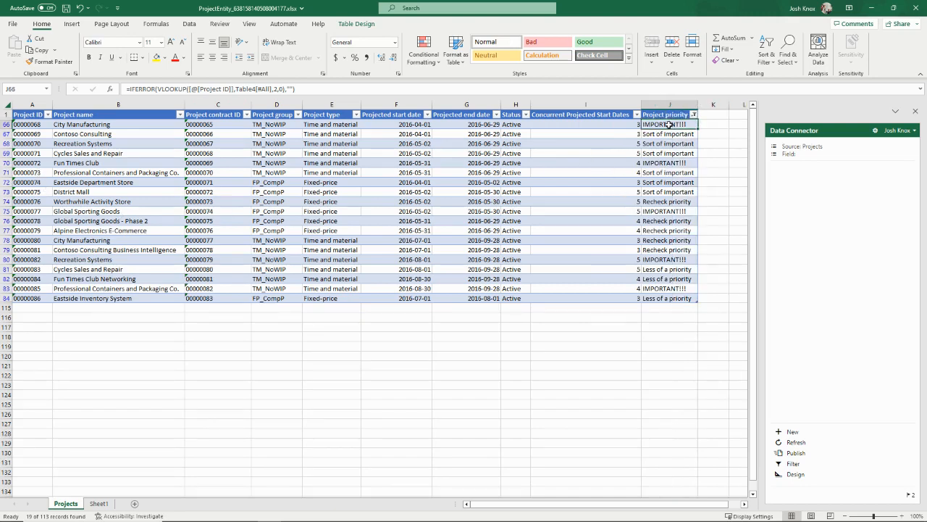
pyautogui.click(342, 90)
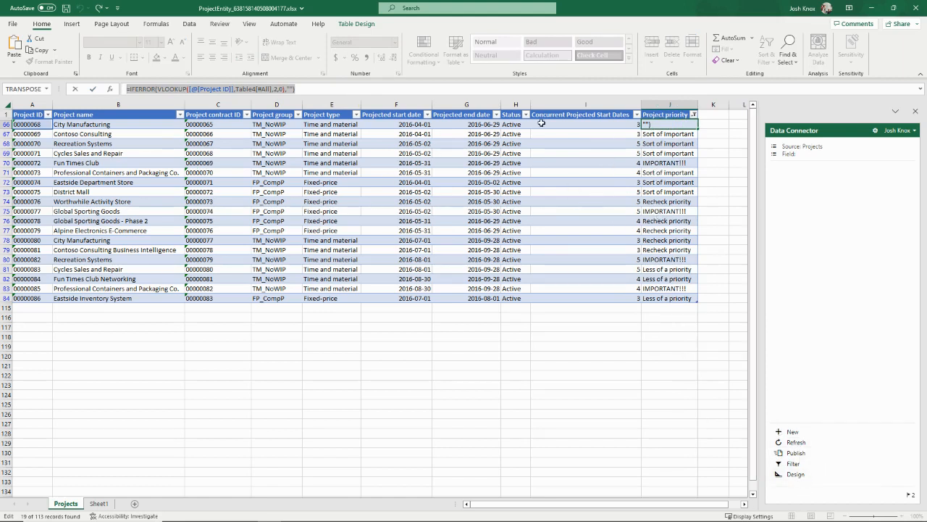
pyautogui.click(795, 443)
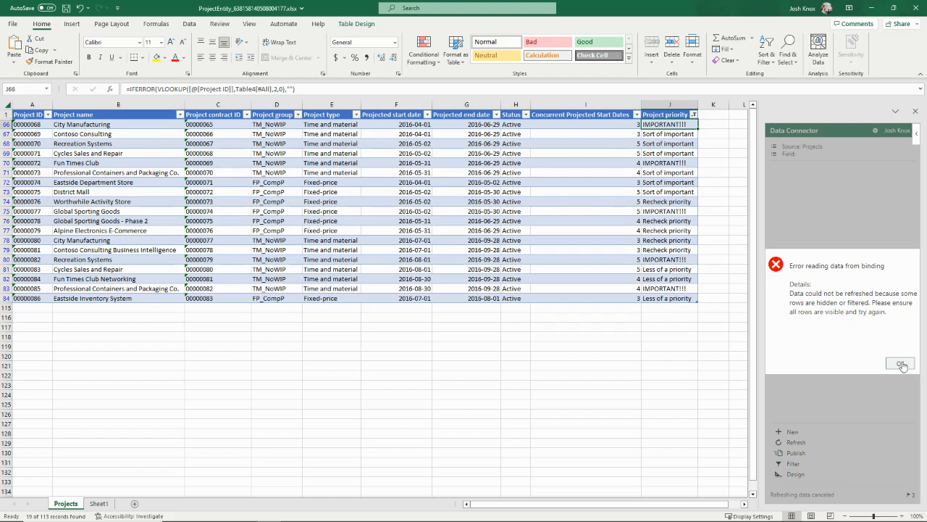
pyautogui.click(898, 363)
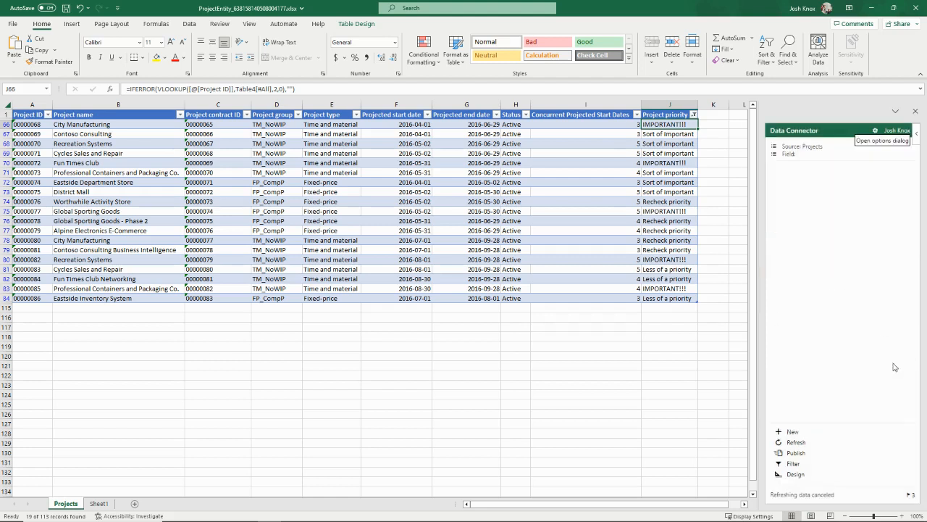
# Include all values, blanks too, in the Project priority filter and refresh the Projects data through the Data Connector.
pyautogui.click(693, 115)
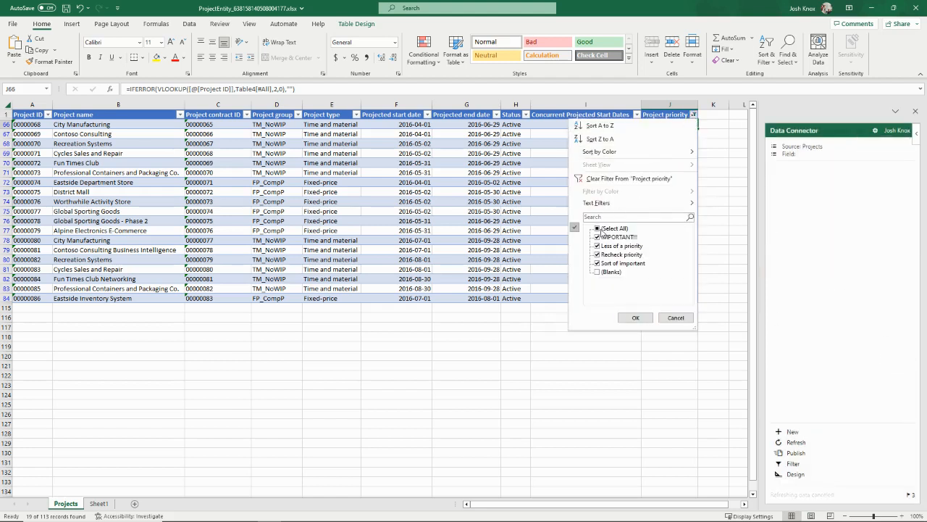
pyautogui.click(618, 273)
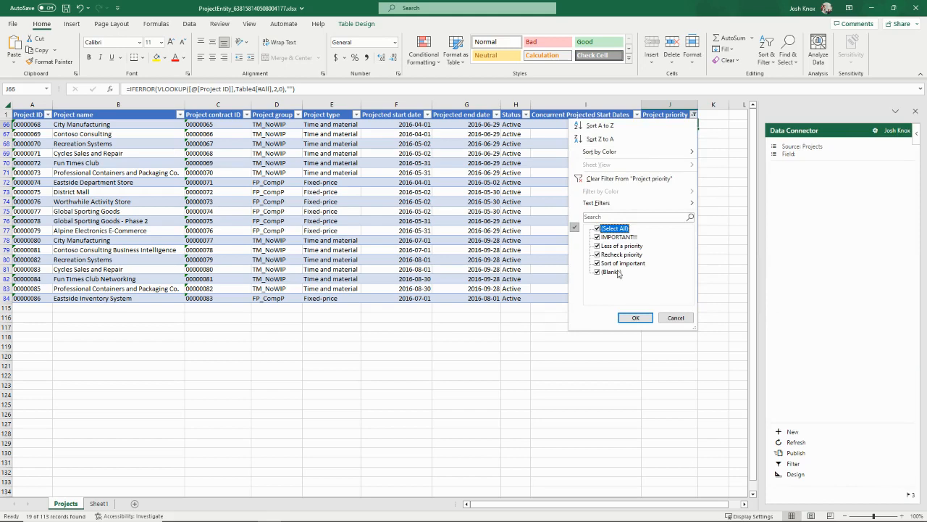
pyautogui.click(632, 318)
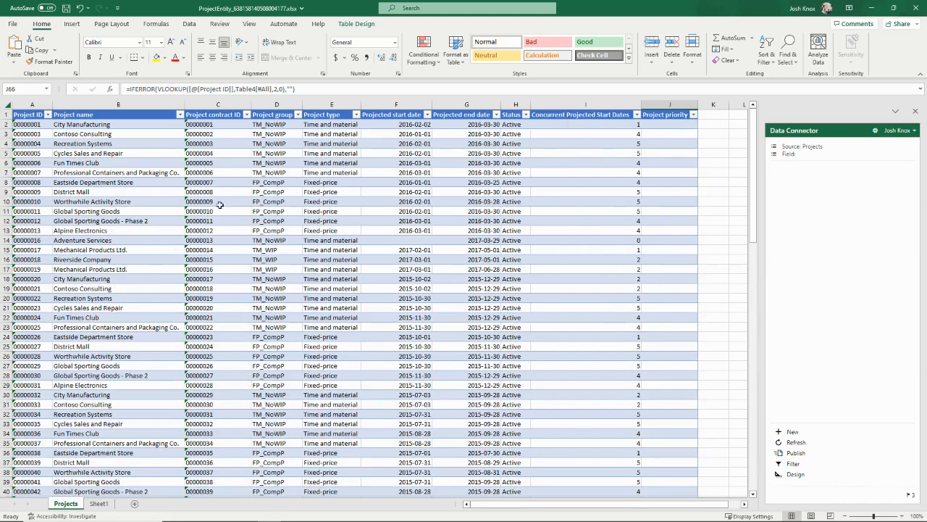
pyautogui.click(791, 443)
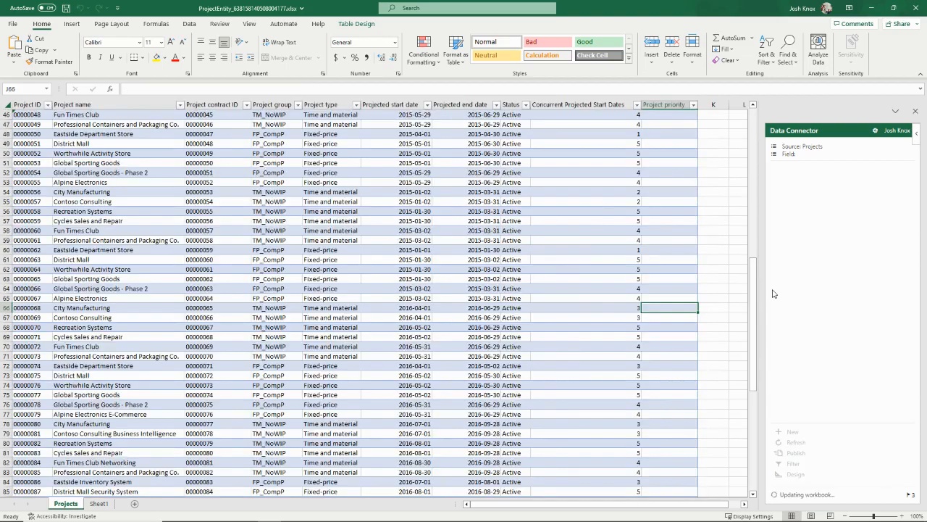
pyautogui.scroll(15, 657, 194)
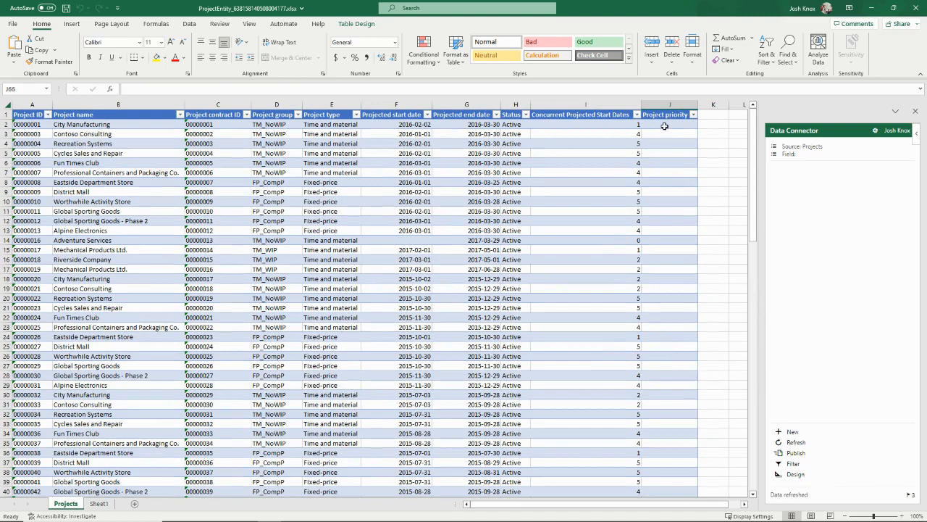
pyautogui.click(664, 134)
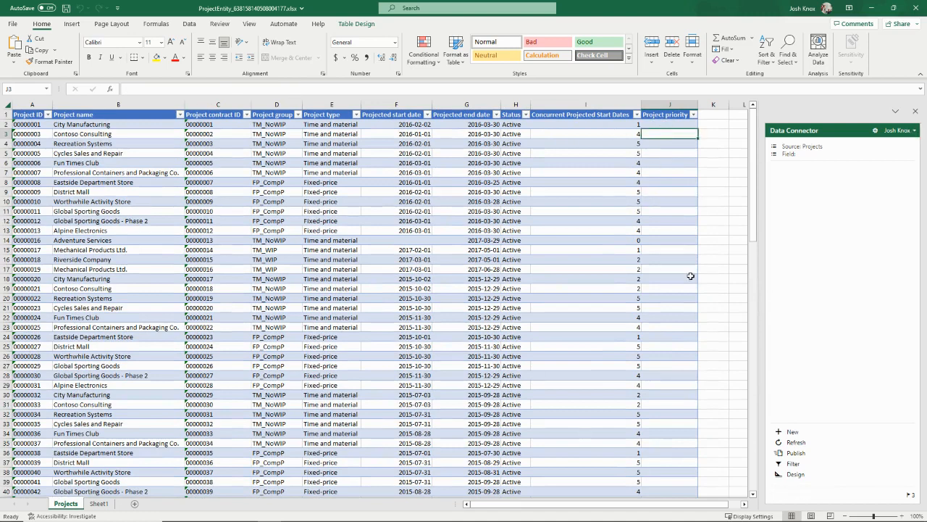
# Delete the manually added Project priority column from the Projects sheet.
pyautogui.rightClick(667, 106)
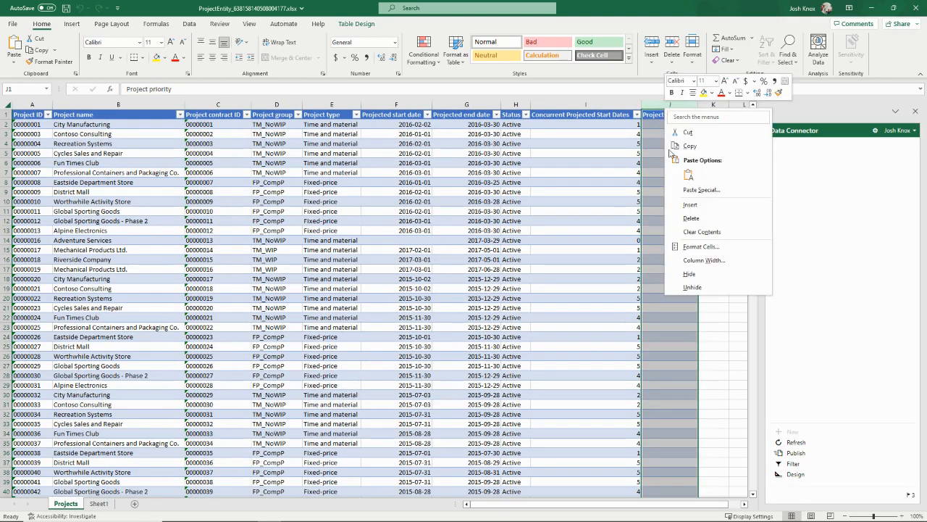
pyautogui.click(691, 217)
pyautogui.click(560, 192)
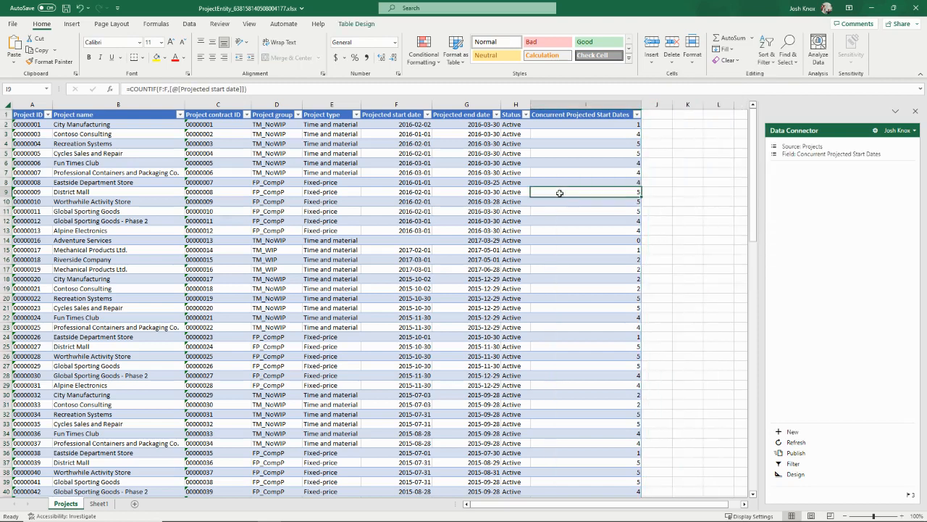
# Add a formula column labelled "Project priorities" to the Projects table design, with the formula =IFERROR(VLOOKUP([@[Project ID]],Table4[#All],2,0),"").
pyautogui.click(790, 473)
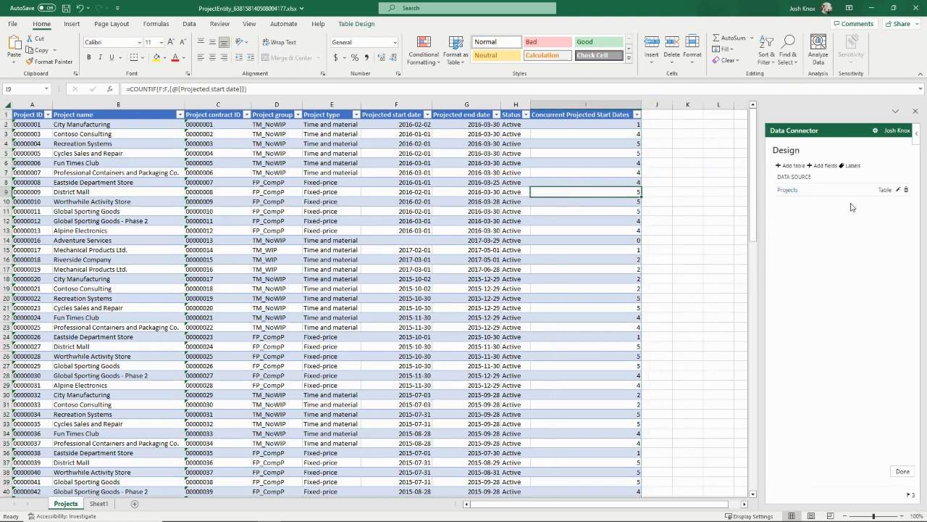
pyautogui.click(899, 191)
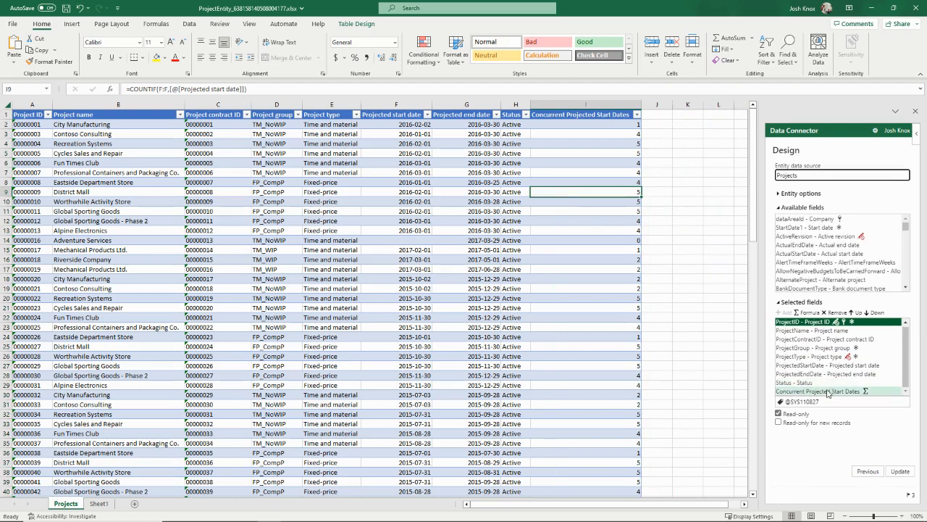
pyautogui.click(810, 312)
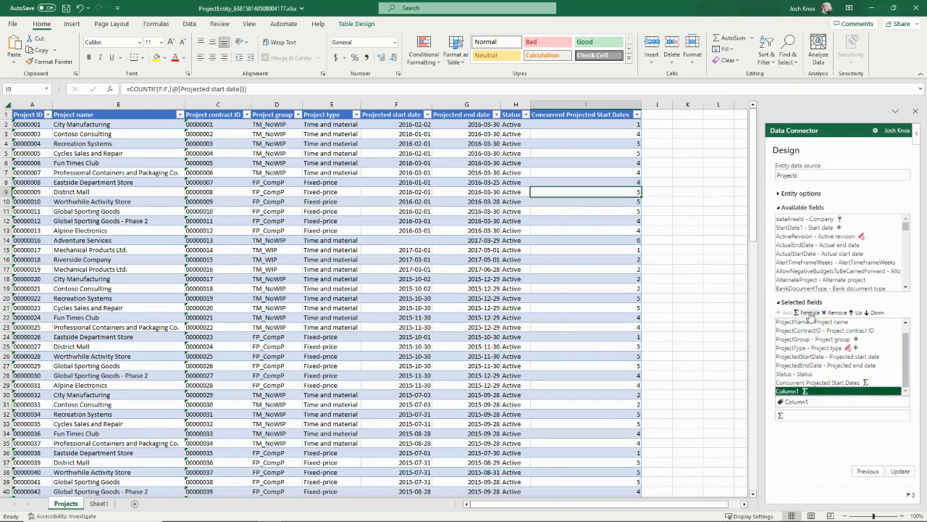
pyautogui.click(806, 400)
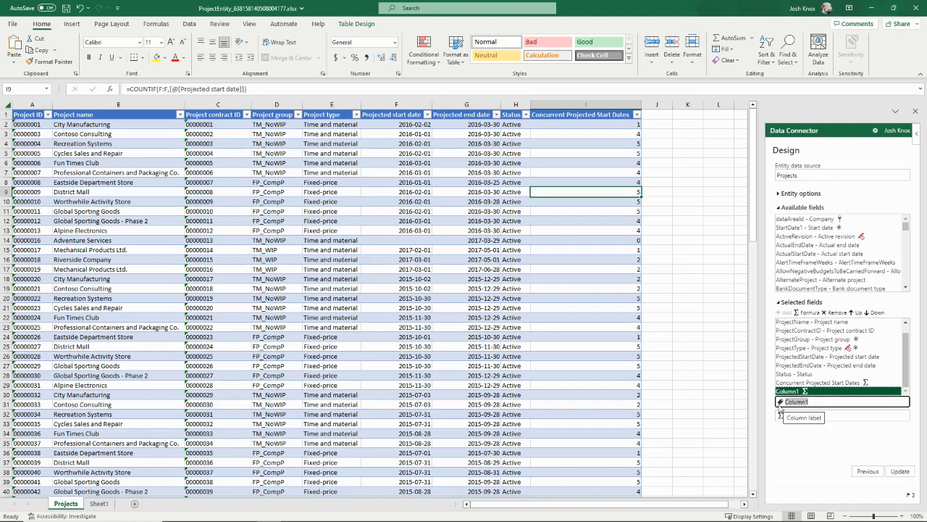
pyautogui.write('Project prioritie')
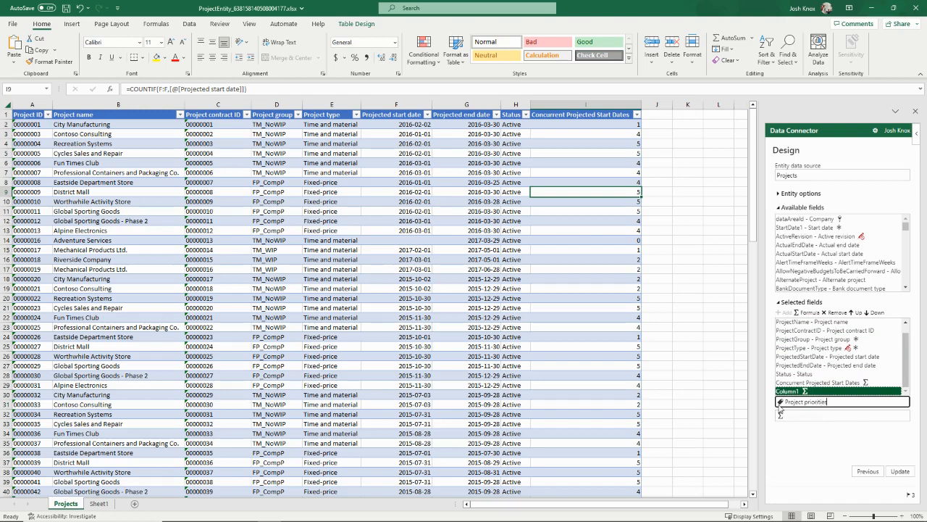
pyautogui.press('Tab')
pyautogui.write('=IFERROR(VLOOKUP([@[Project ID]],Table4[#All],2,0),"")')
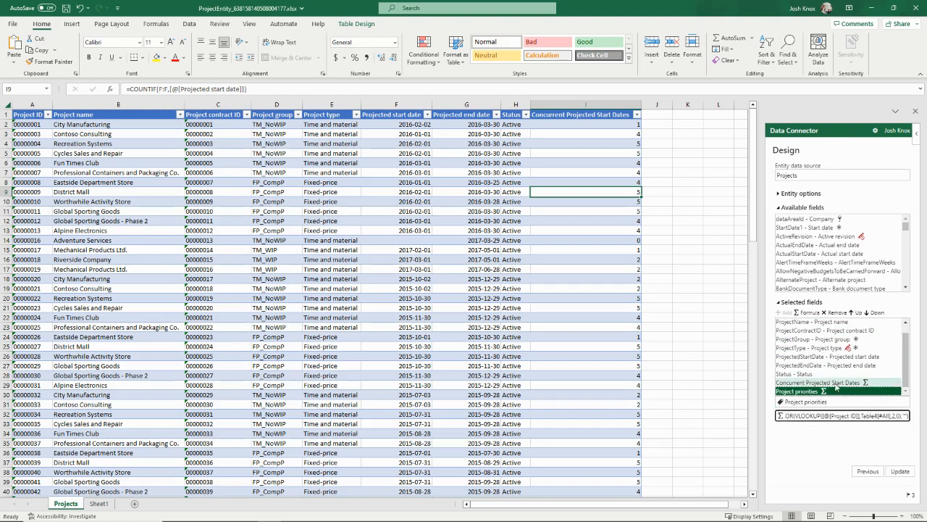
# Apply the updated design to the Projects table and refresh its data, accepting that workbook changes are overwritten.
pyautogui.click(898, 472)
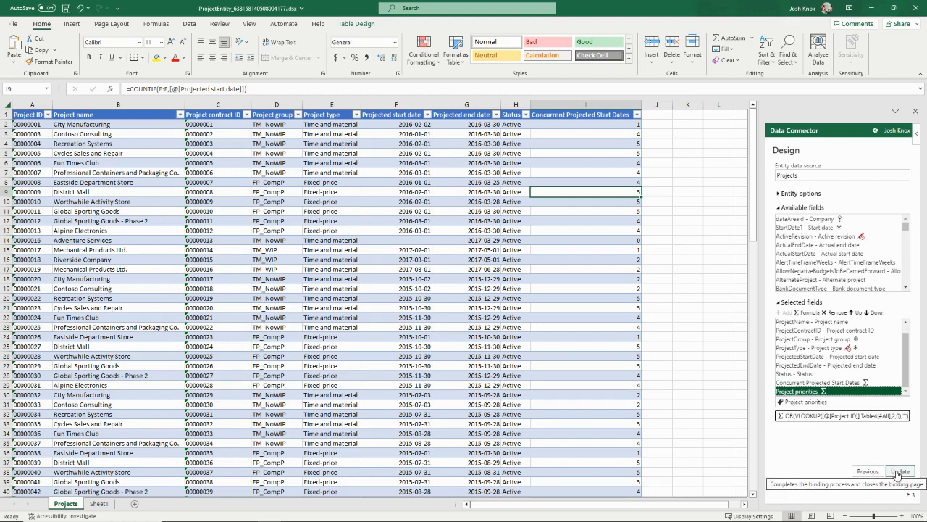
pyautogui.click(870, 362)
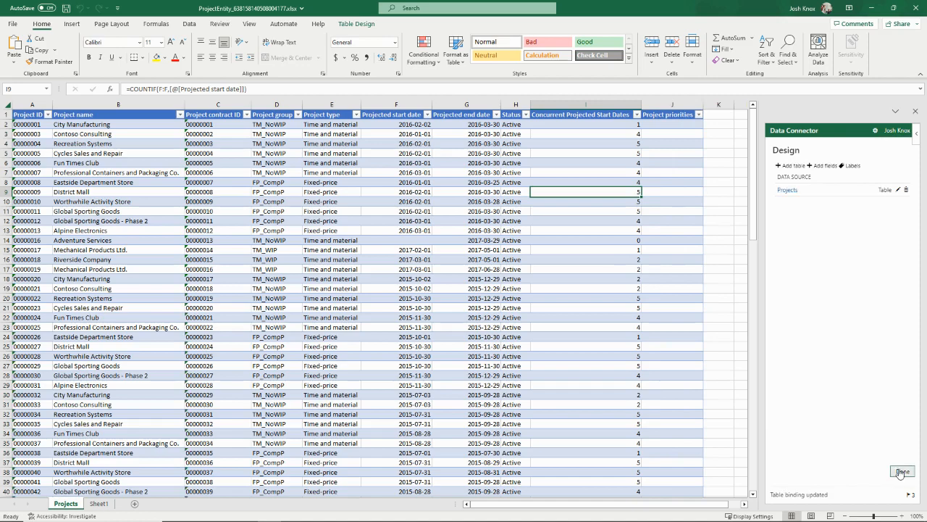
pyautogui.click(806, 445)
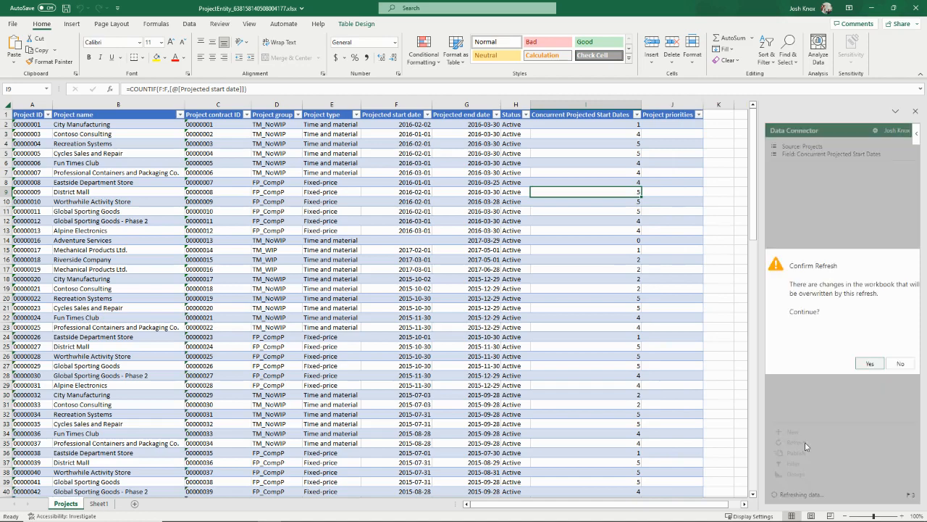
pyautogui.click(866, 364)
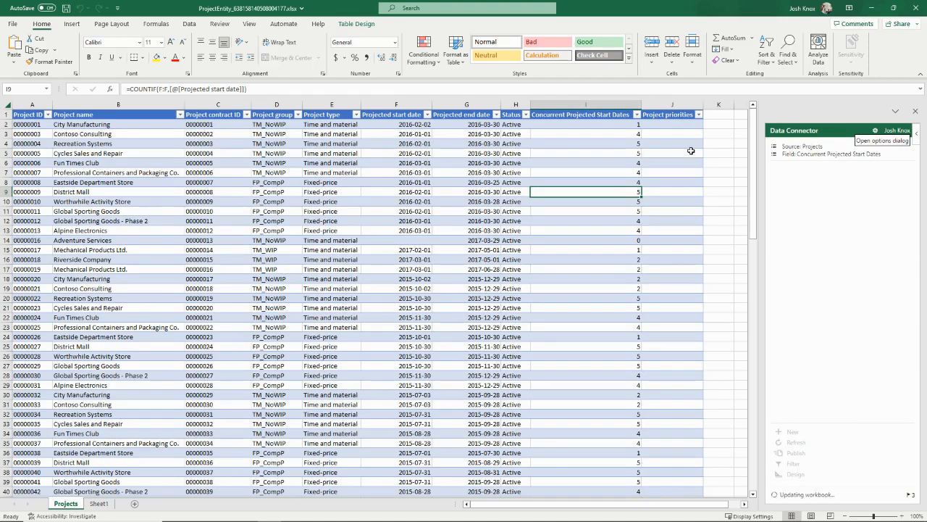
# Filter the Project priorities column to exclude blanks.
pyautogui.click(697, 115)
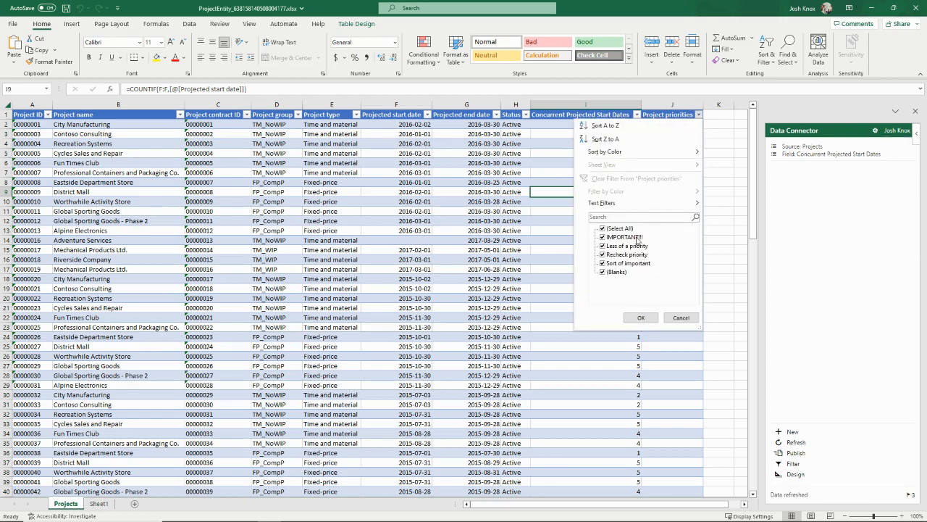
pyautogui.click(602, 273)
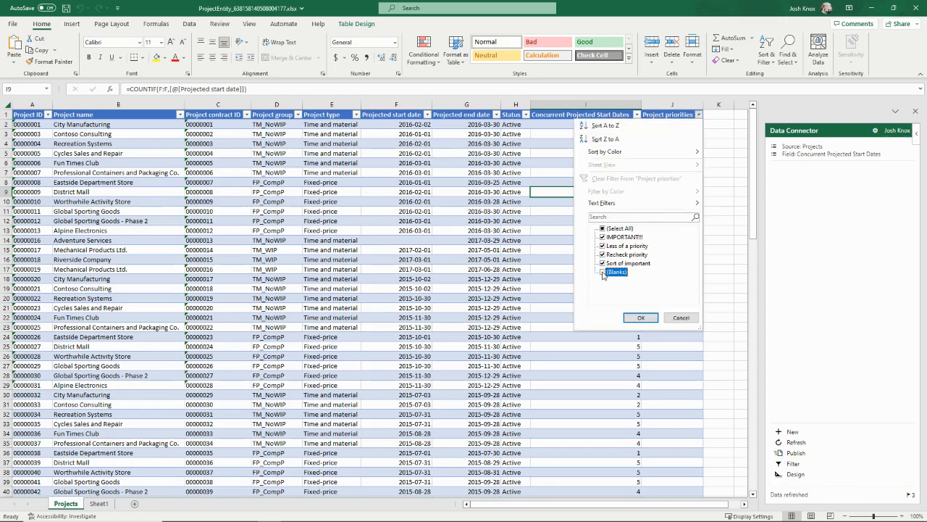
pyautogui.click(640, 317)
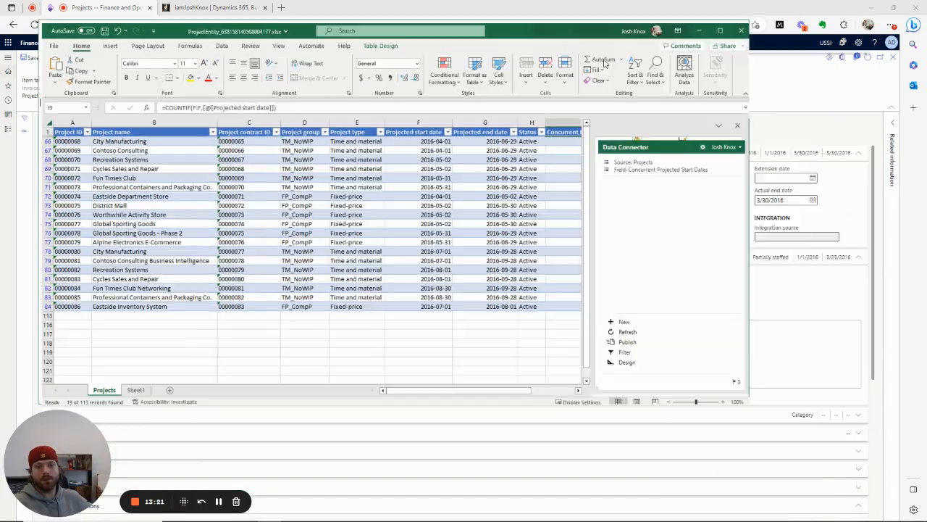
# Review the priority list on Sheet1 and select all filtered project rows on the Projects sheet, from Project ID through Project priorities.
pyautogui.click(96, 502)
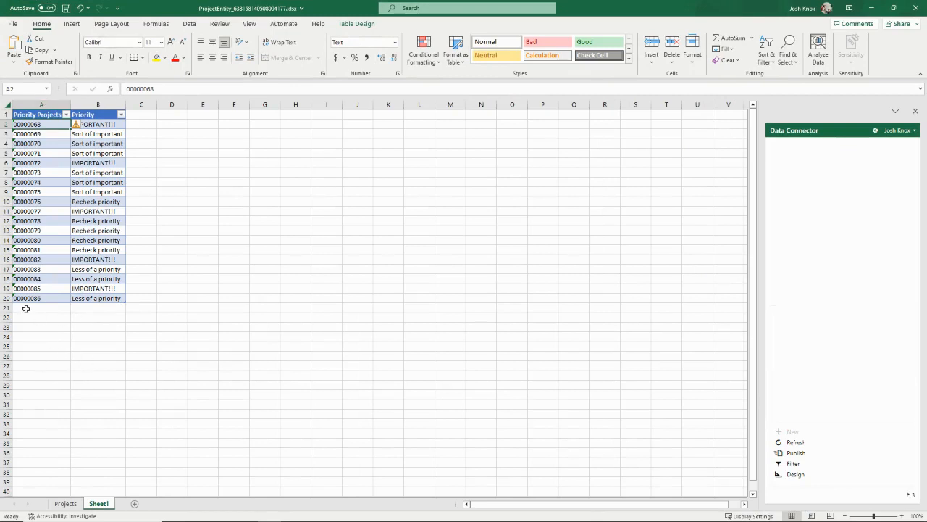
pyautogui.click(66, 504)
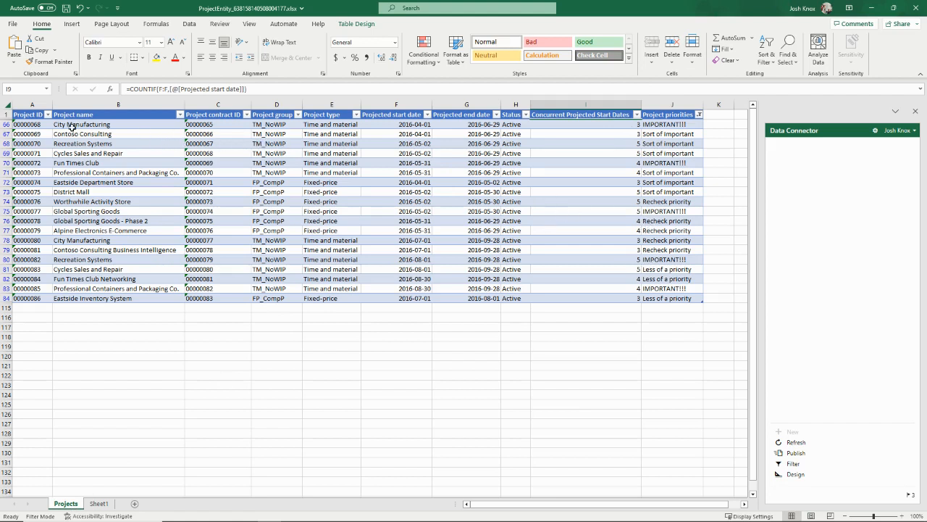
pyautogui.moveTo(40, 124); pyautogui.dragTo(637, 136)
pyautogui.moveTo(656, 134); pyautogui.dragTo(658, 294)
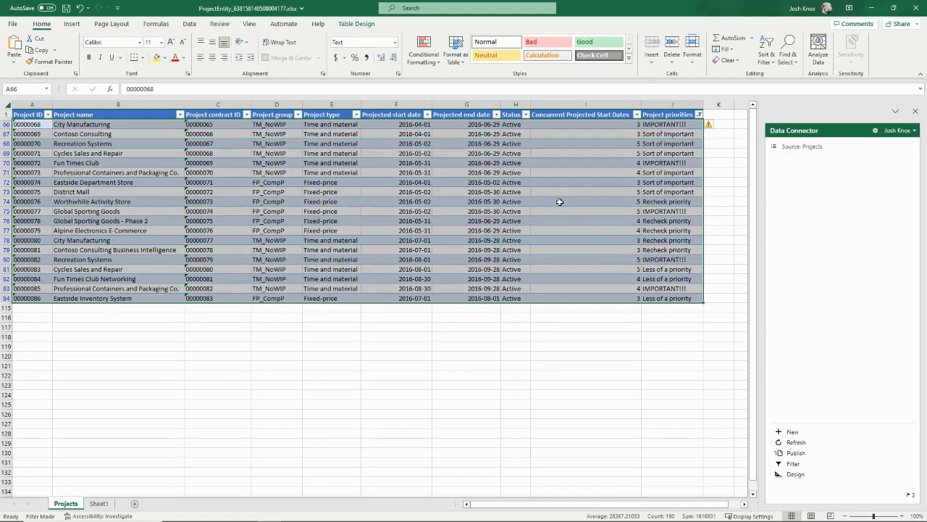